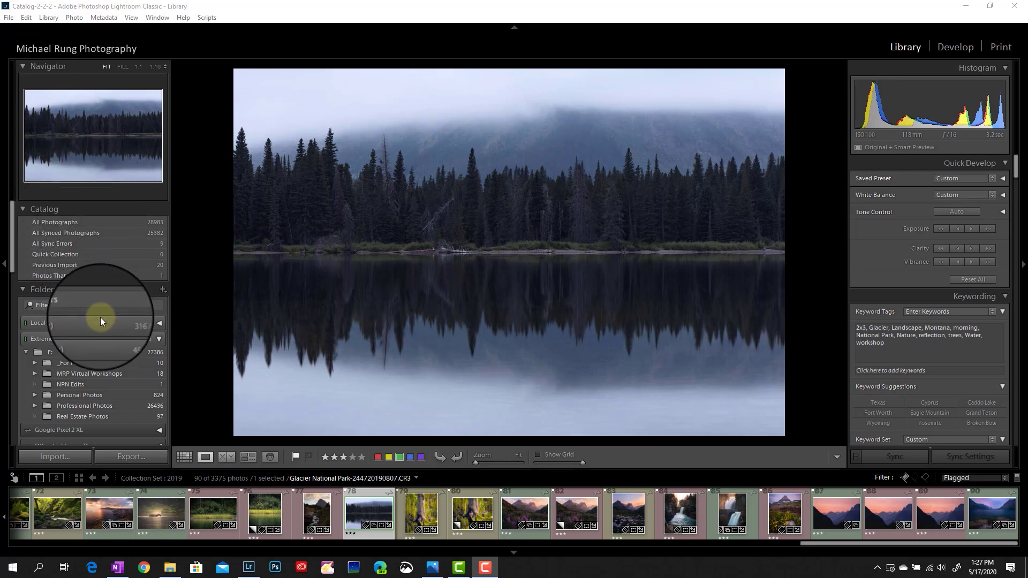
- Expand the full Keyword List and scroll through the right-side panels
{"action": "scroll", "coordinate": [101, 317], "scroll_direction": "down", "scroll_amount": 5}
{"action": "scroll", "coordinate": [100, 318], "scroll_direction": "up", "scroll_amount": 5}
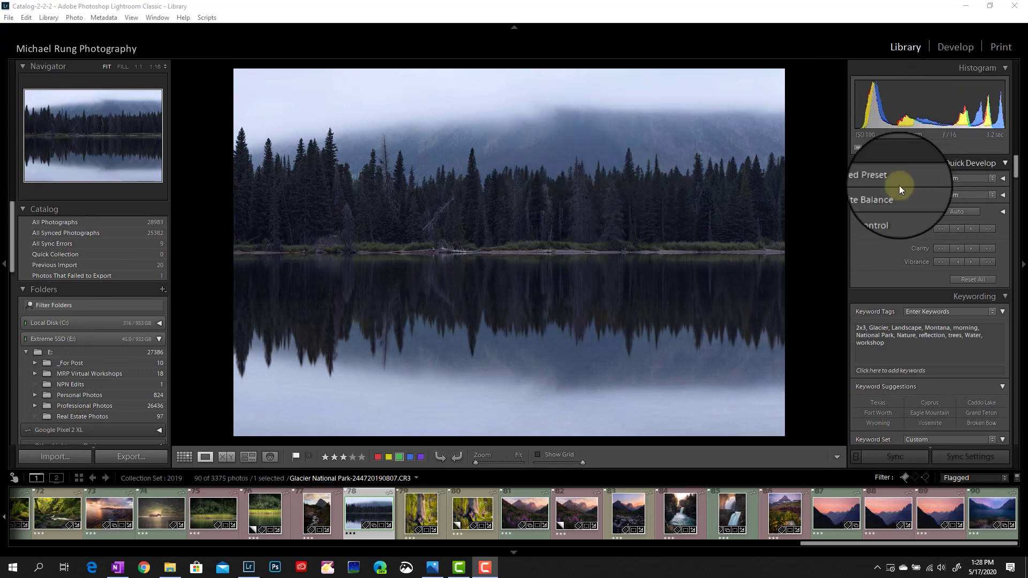
{"action": "left_click", "coordinate": [942, 292]}
{"action": "scroll", "coordinate": [938, 290], "scroll_direction": "down", "scroll_amount": 20}
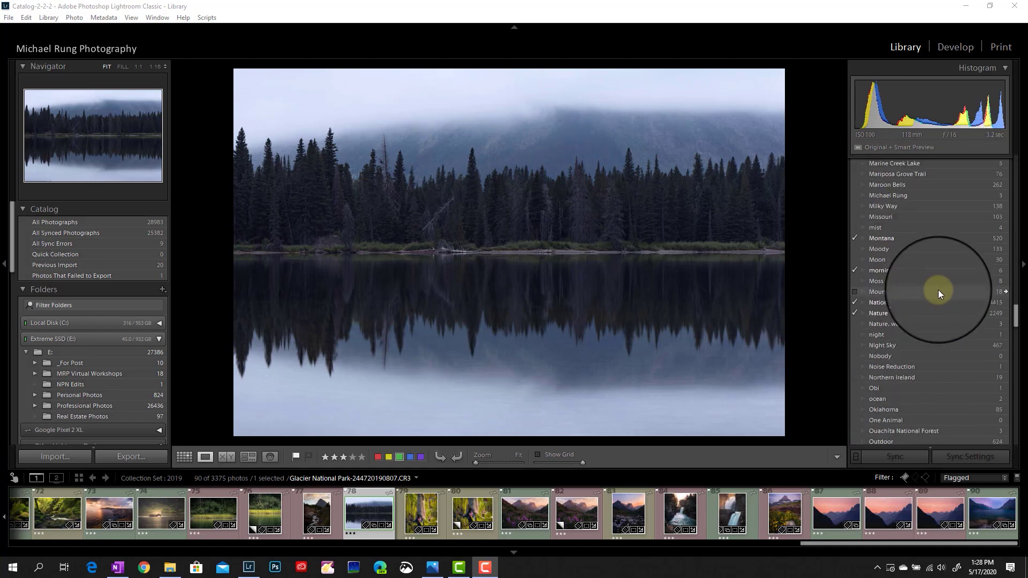
{"action": "scroll", "coordinate": [937, 291], "scroll_direction": "down", "scroll_amount": 15}
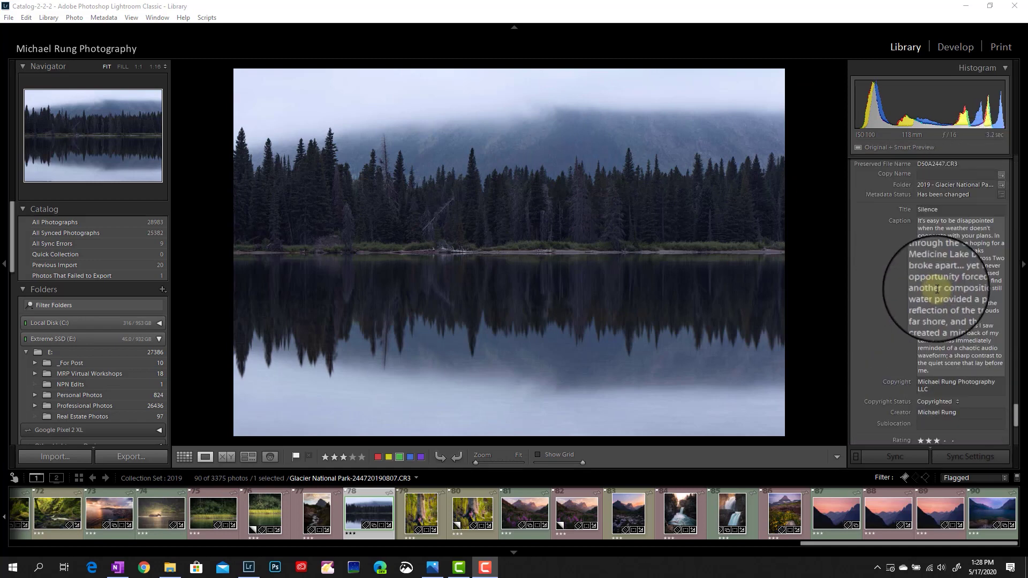
{"action": "scroll", "coordinate": [883, 292], "scroll_direction": "up", "scroll_amount": 5}
{"action": "scroll", "coordinate": [884, 290], "scroll_direction": "up", "scroll_amount": 20}
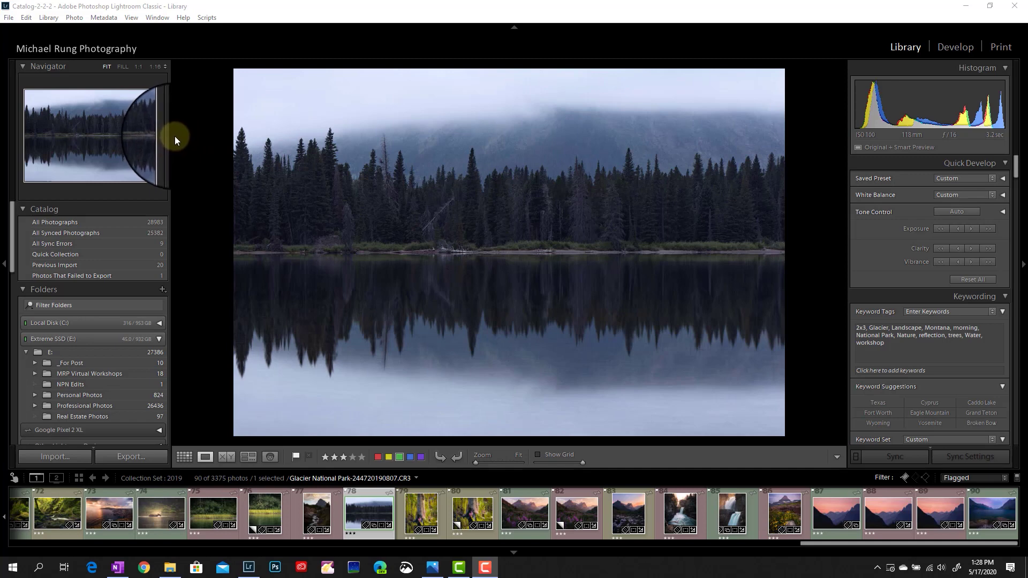
{"action": "scroll", "coordinate": [123, 204], "scroll_direction": "down", "scroll_amount": 15}
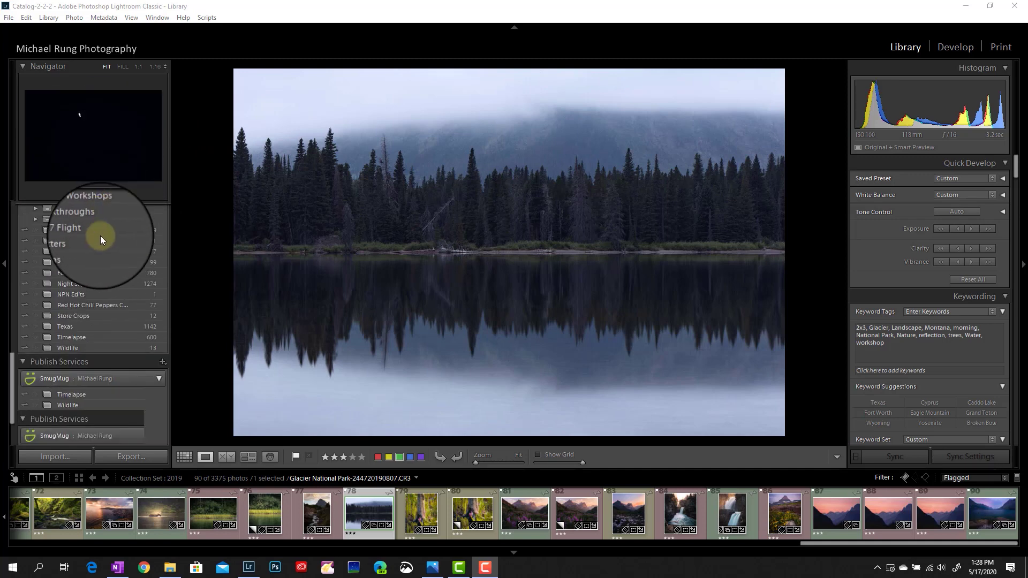
{"action": "scroll", "coordinate": [90, 234], "scroll_direction": "up", "scroll_amount": 15}
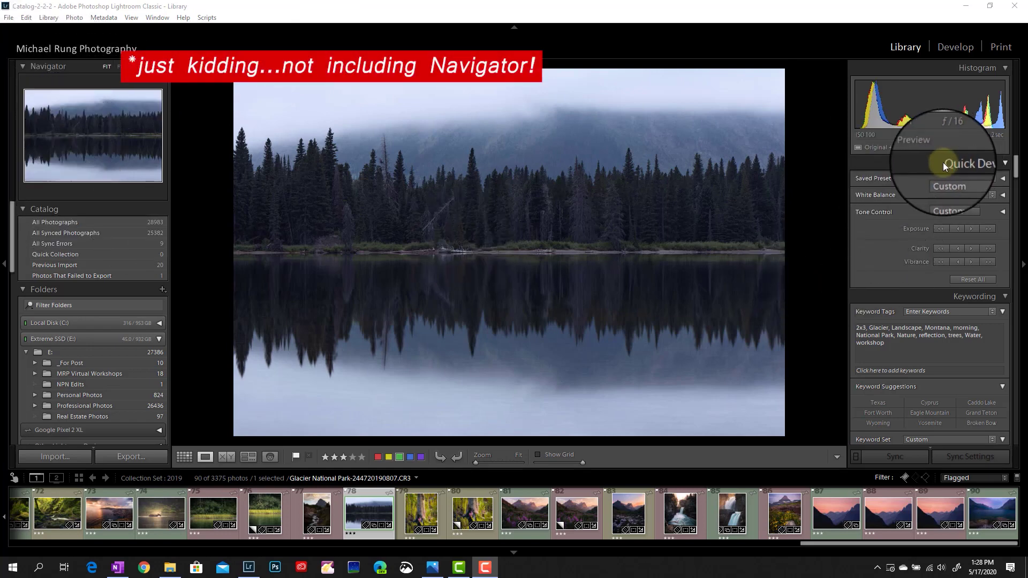
- Turn on Solo Mode for the left panels and collapse all of them
{"action": "right_click", "coordinate": [90, 211]}
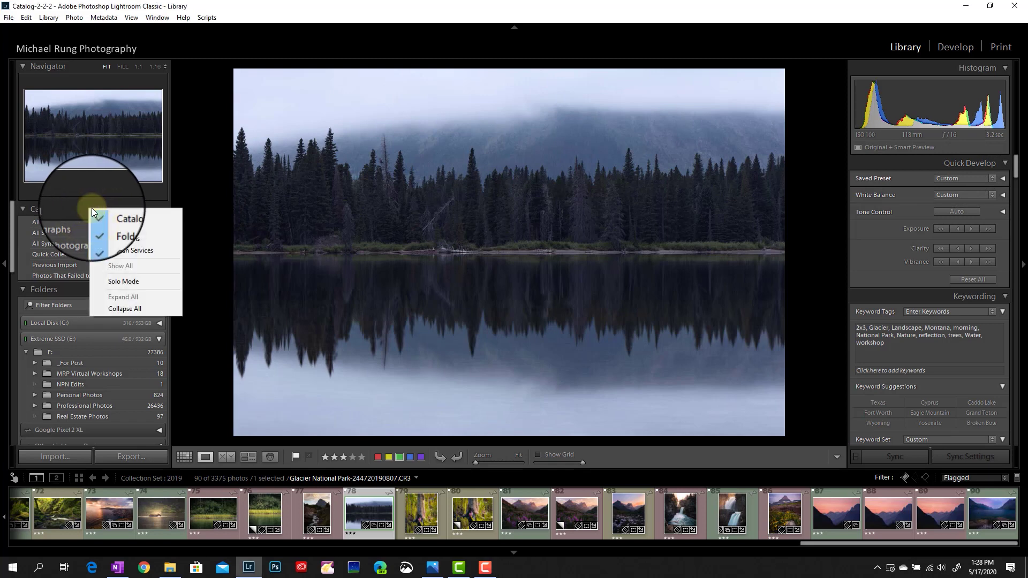
{"action": "left_click", "coordinate": [147, 282]}
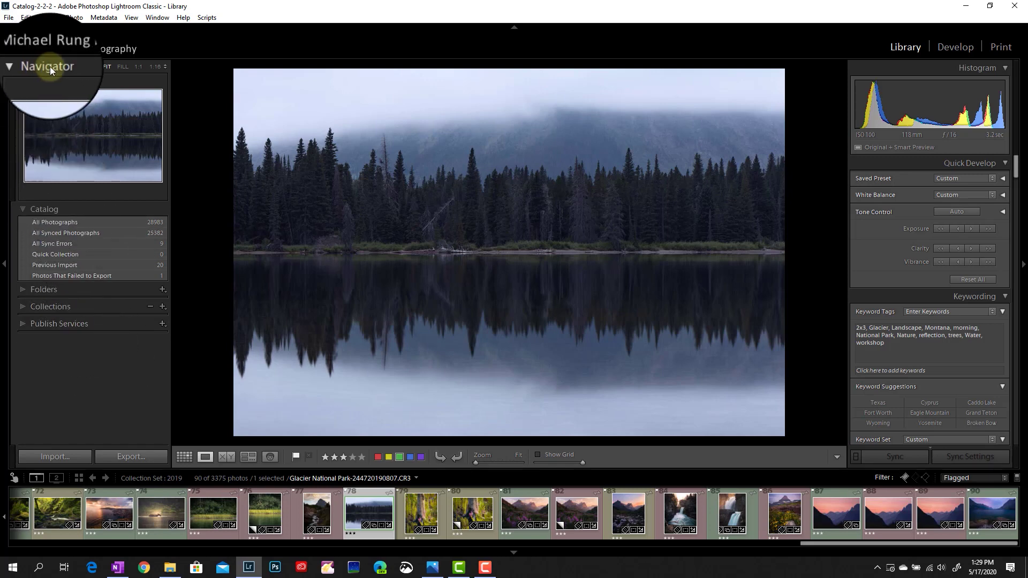
{"action": "right_click", "coordinate": [88, 208]}
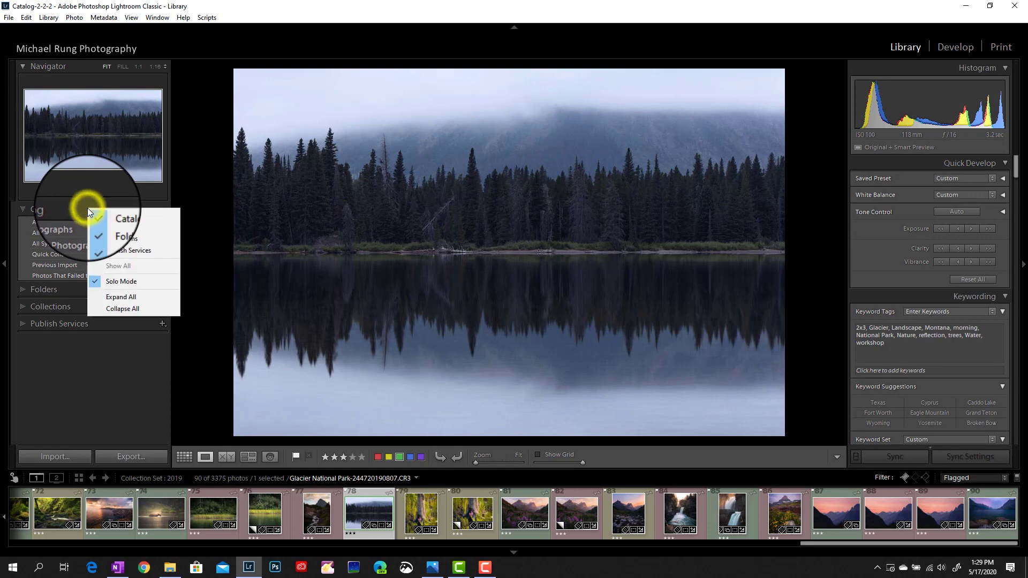
{"action": "left_click", "coordinate": [125, 308]}
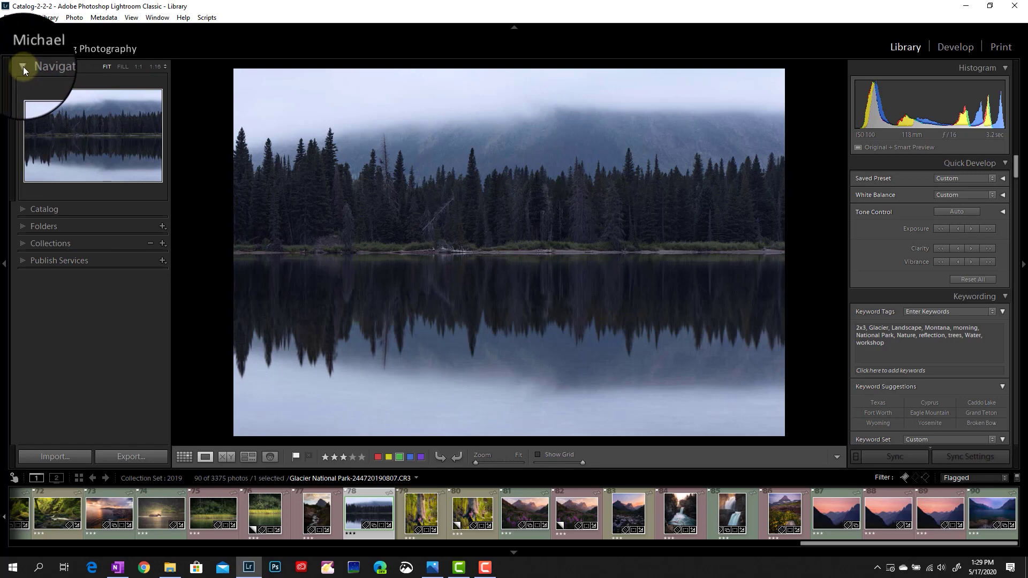
- Collapse Navigator, then expand Catalog and Collections to test Solo Mode, leaving all collapsed
{"action": "left_click", "coordinate": [23, 66]}
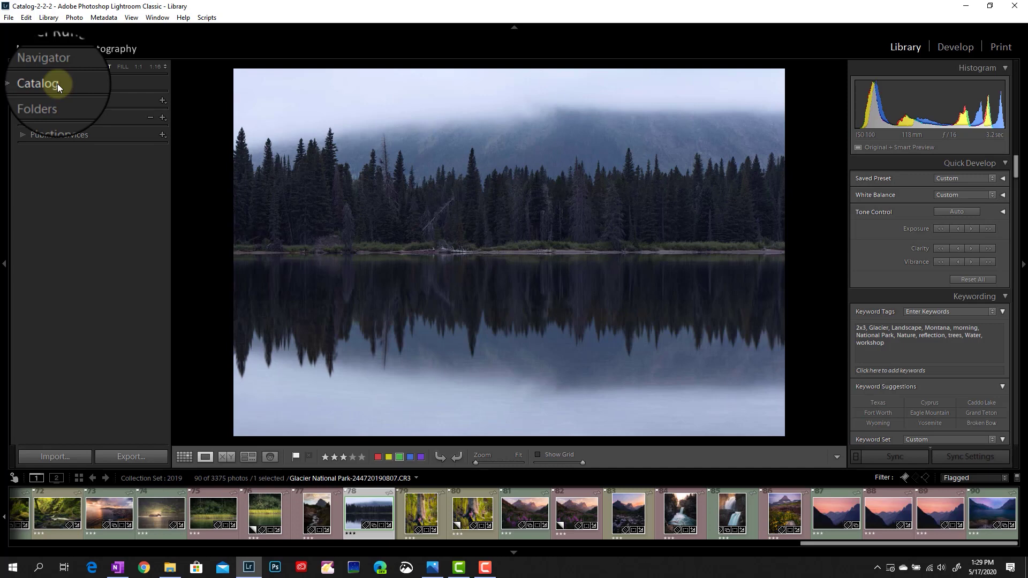
{"action": "left_click", "coordinate": [49, 84]}
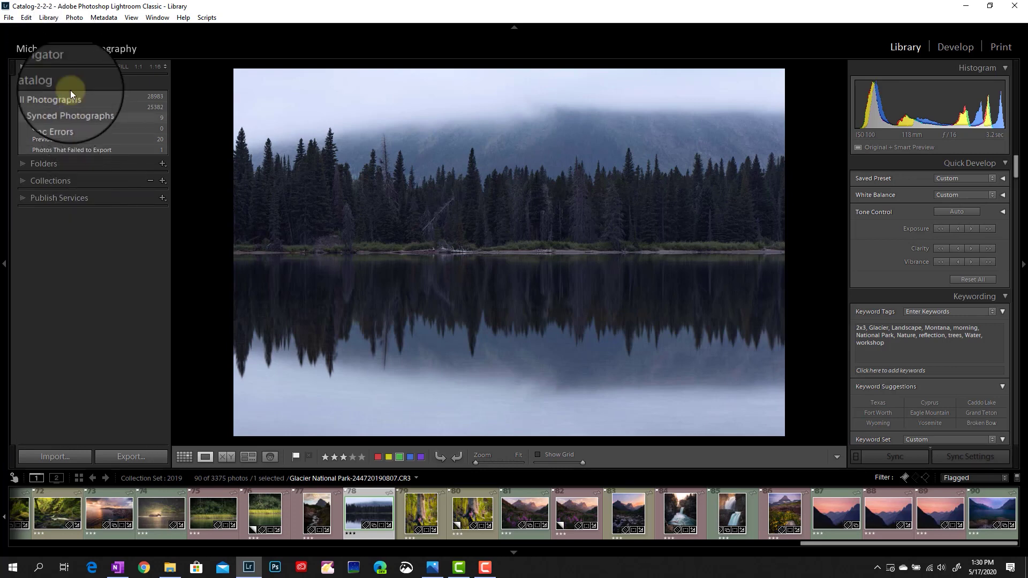
{"action": "left_click", "coordinate": [45, 180]}
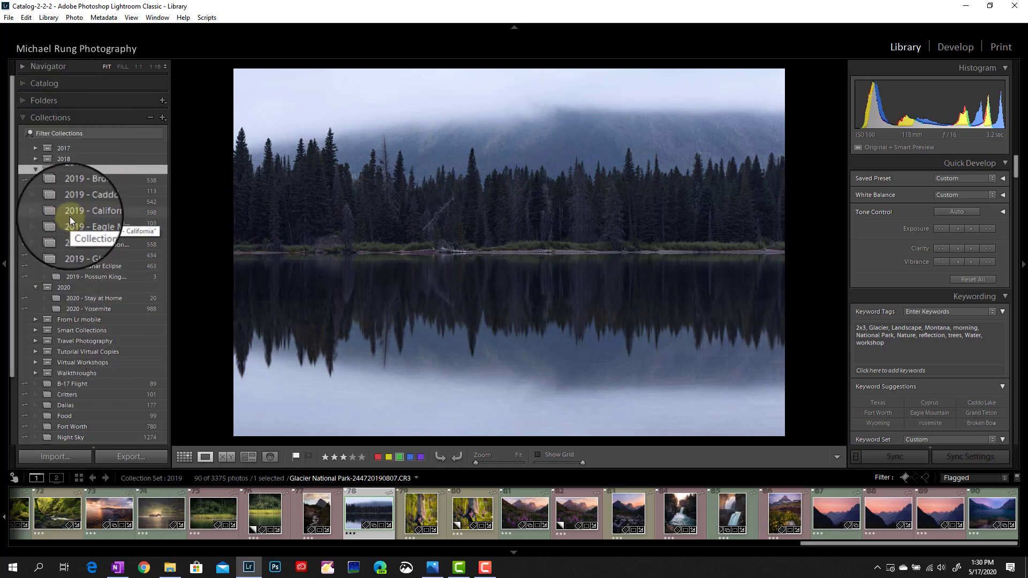
{"action": "left_click", "coordinate": [66, 119]}
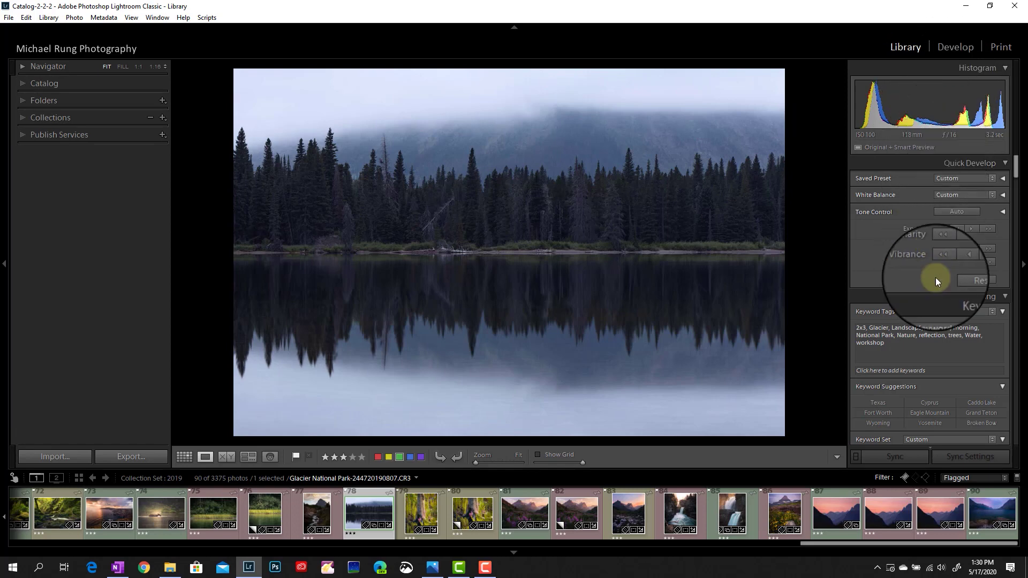
- Enable Solo Mode on the right panels and expand Comments, which closes Quick Develop
{"action": "right_click", "coordinate": [925, 164]}
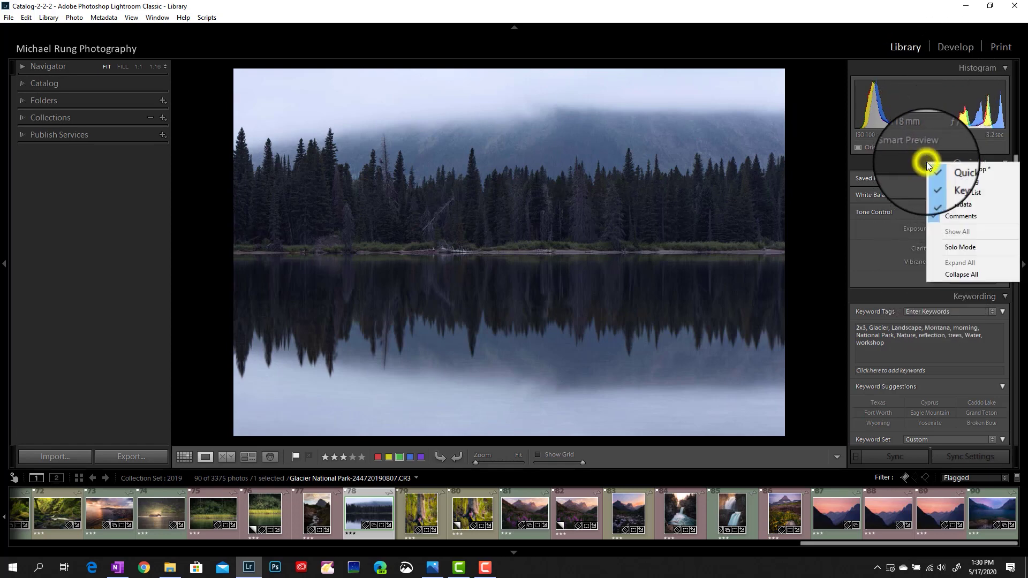
{"action": "left_click", "coordinate": [965, 248]}
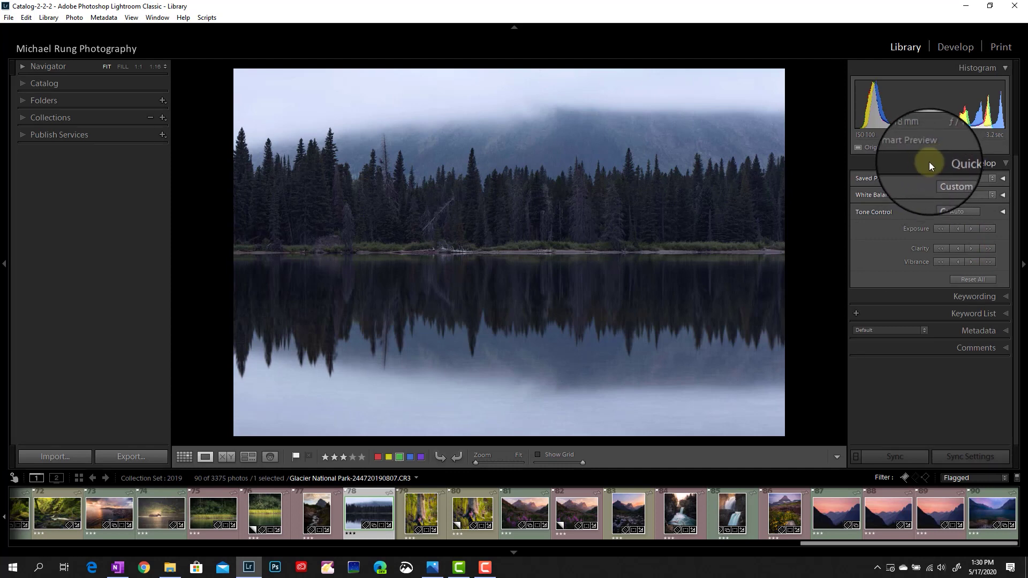
{"action": "left_click", "coordinate": [934, 346]}
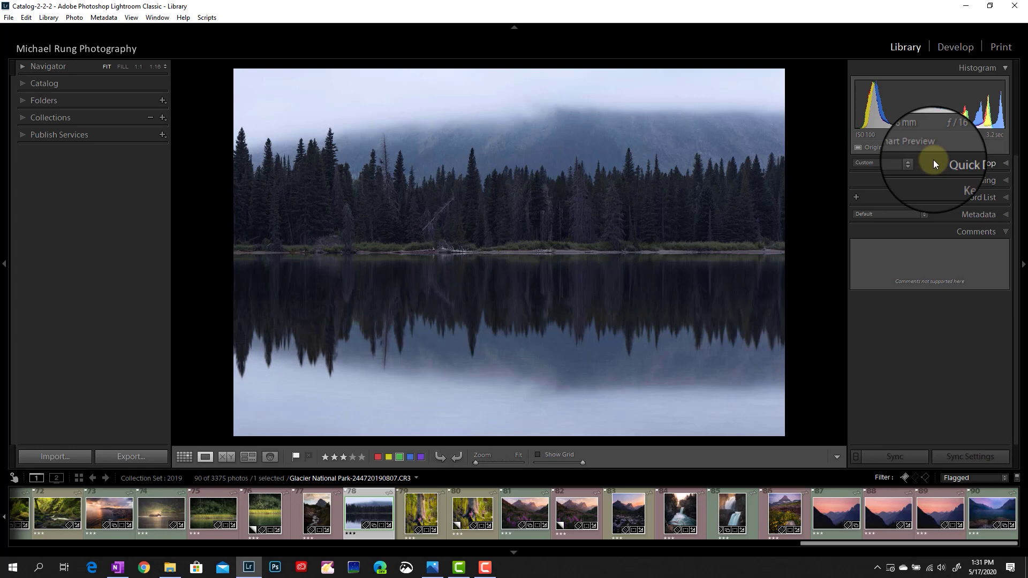
- Hide the Comments panel from the right-side panel group
{"action": "right_click", "coordinate": [930, 229]}
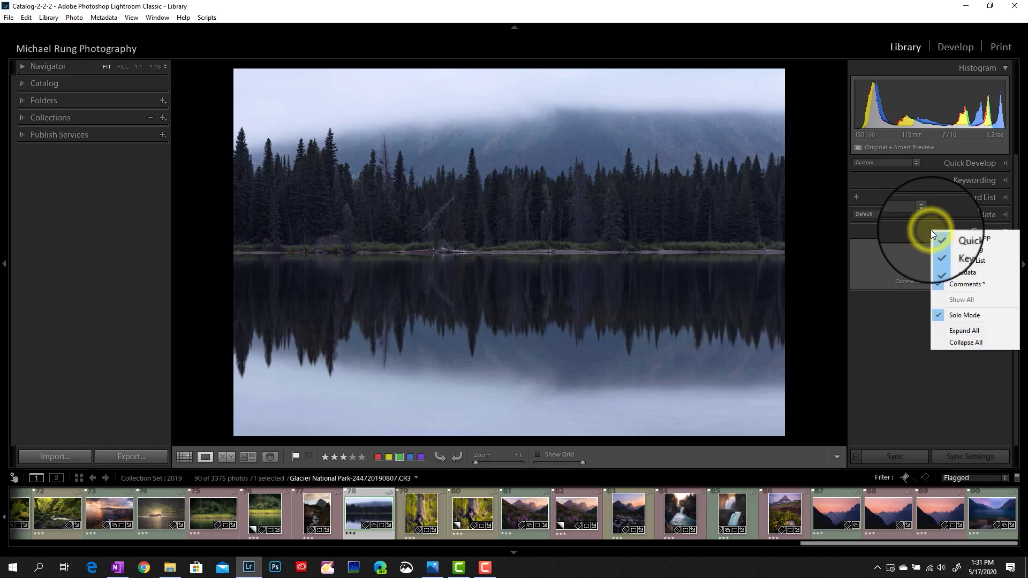
{"action": "left_click", "coordinate": [937, 285]}
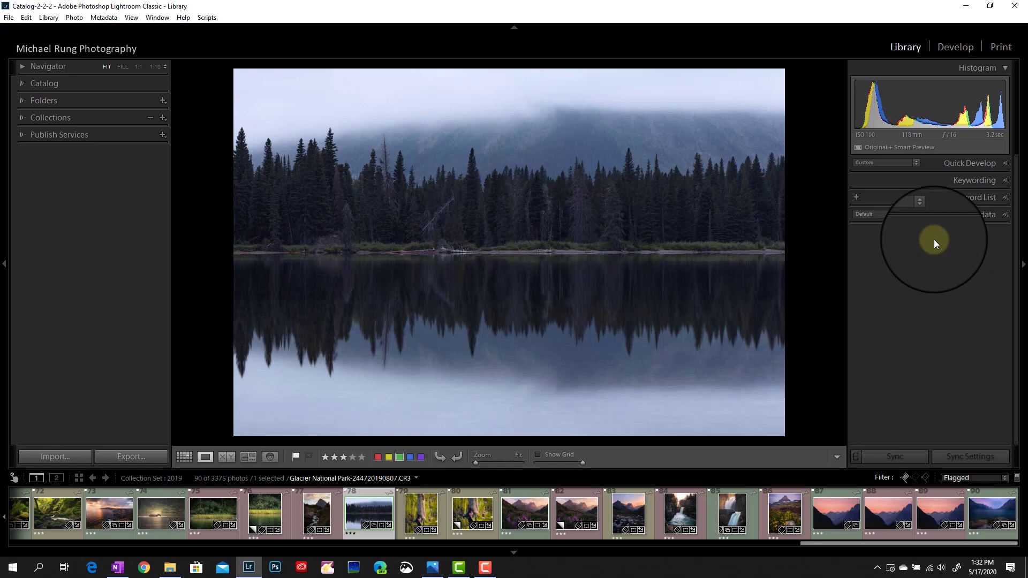
{"action": "right_click", "coordinate": [937, 196]}
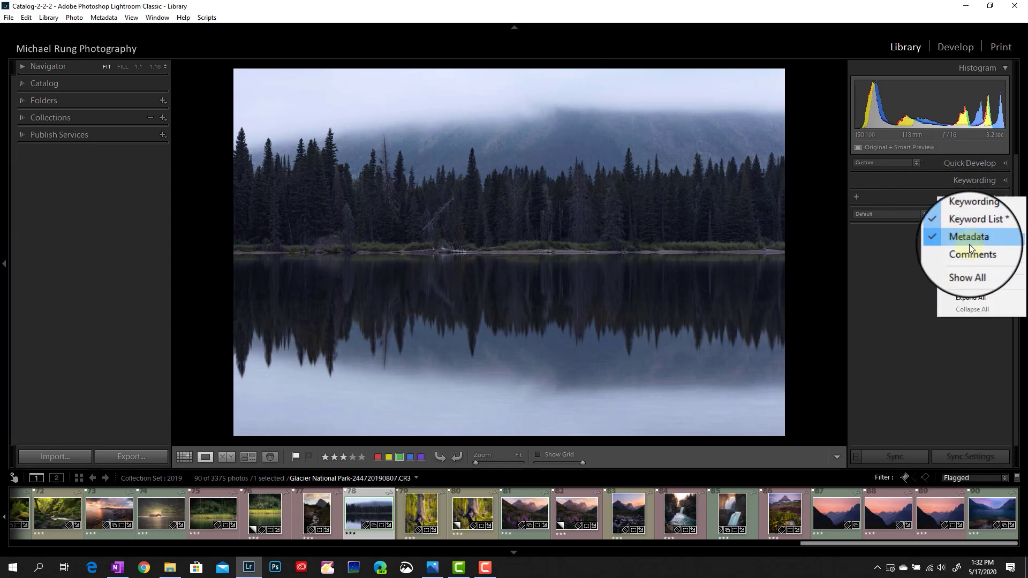
{"action": "left_click", "coordinate": [947, 251]}
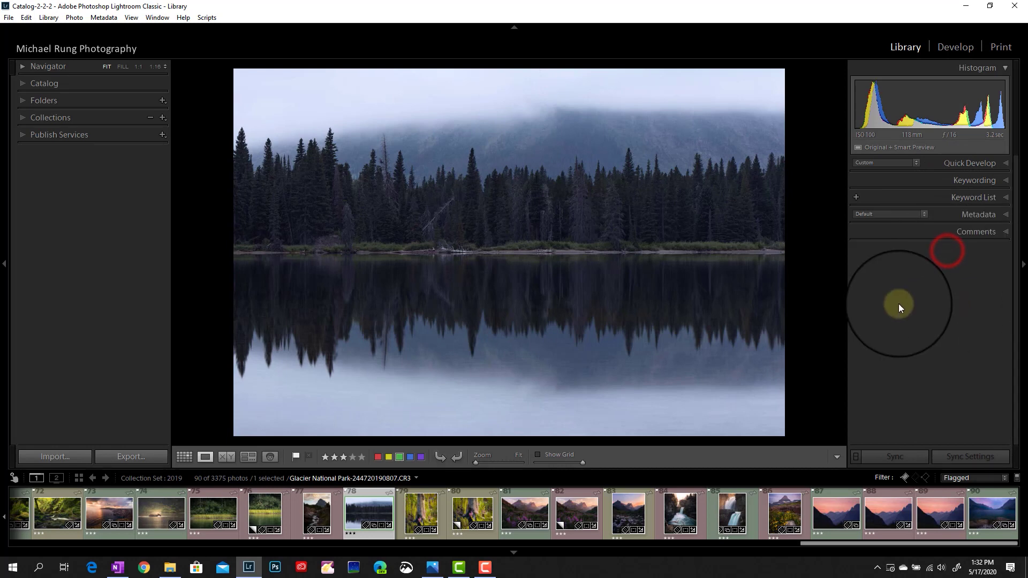
{"action": "left_click", "coordinate": [934, 232]}
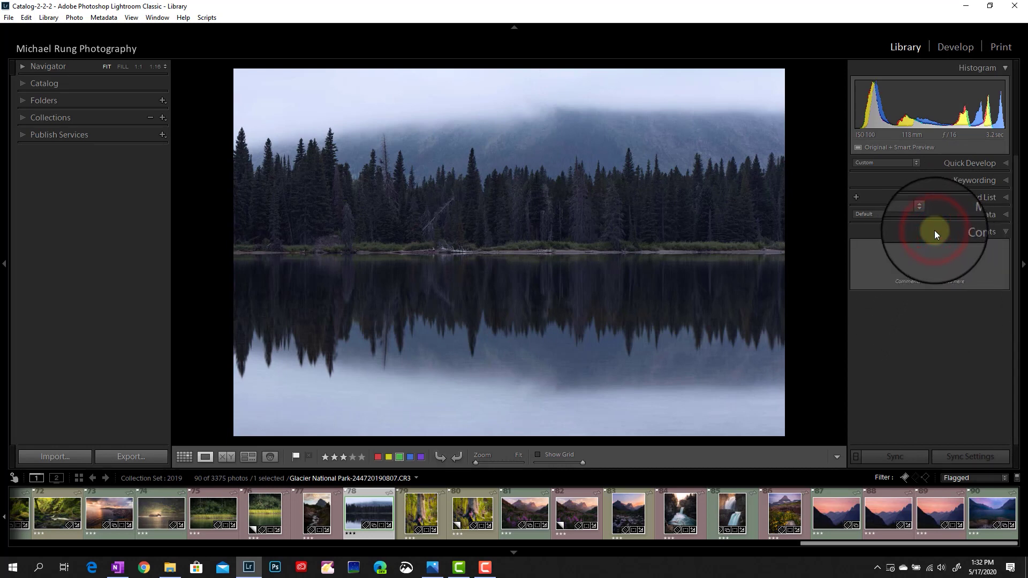
{"action": "left_click", "coordinate": [935, 233]}
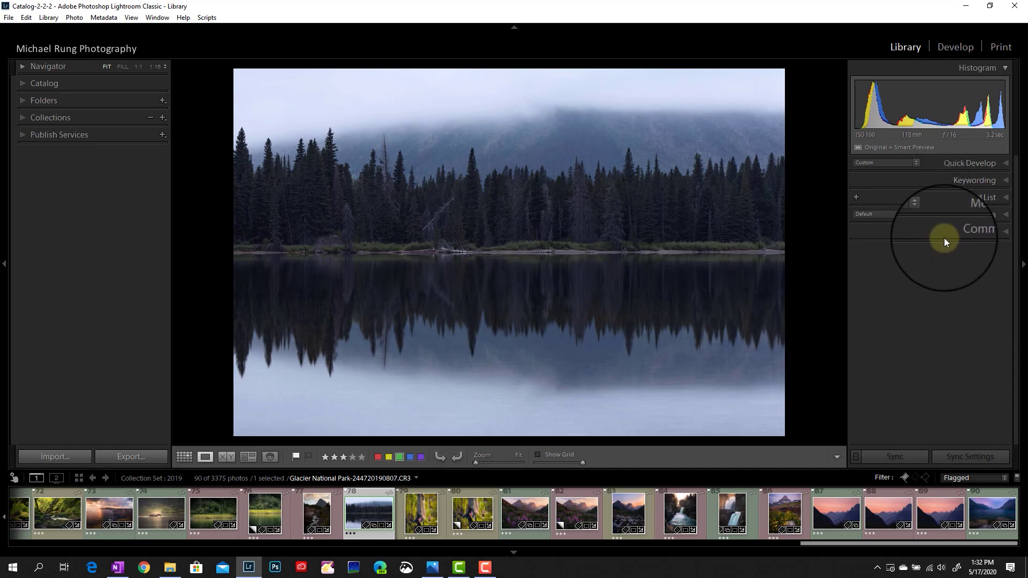
{"action": "right_click", "coordinate": [944, 240]}
{"action": "left_click", "coordinate": [968, 286]}
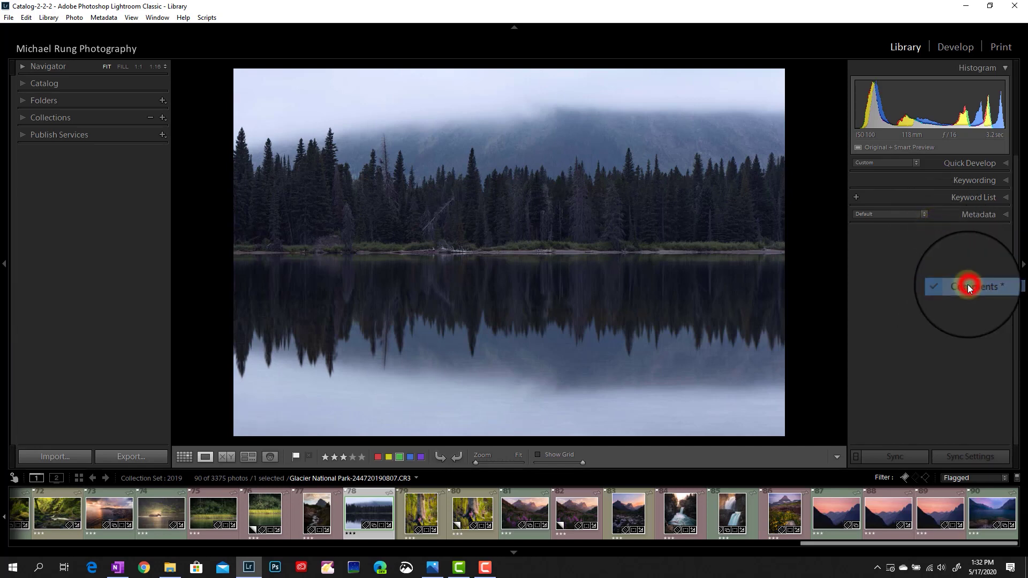
- Hide the Keyword List panel from the right side
{"action": "right_click", "coordinate": [928, 197]}
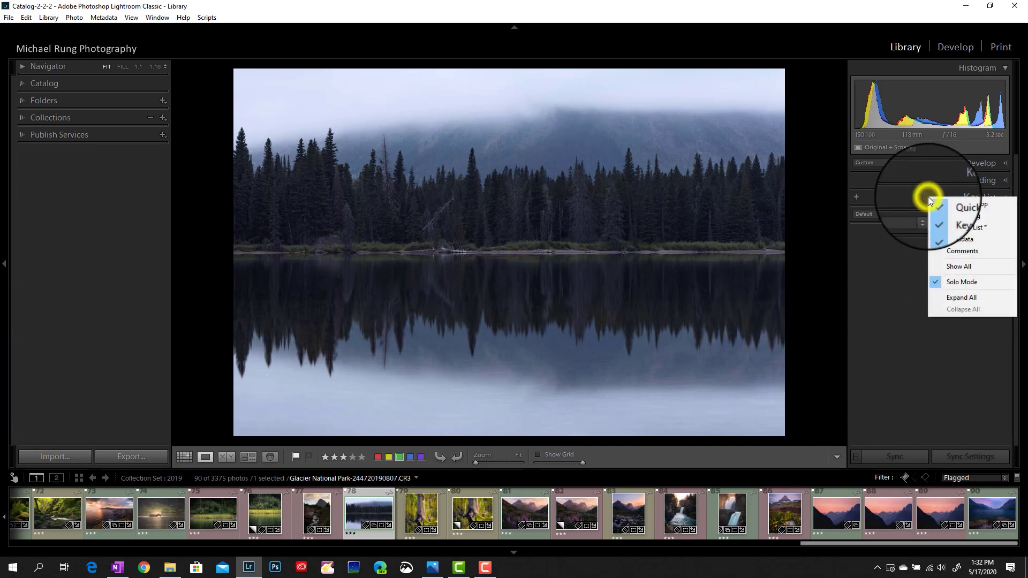
{"action": "left_click", "coordinate": [884, 262]}
{"action": "left_click", "coordinate": [964, 194]}
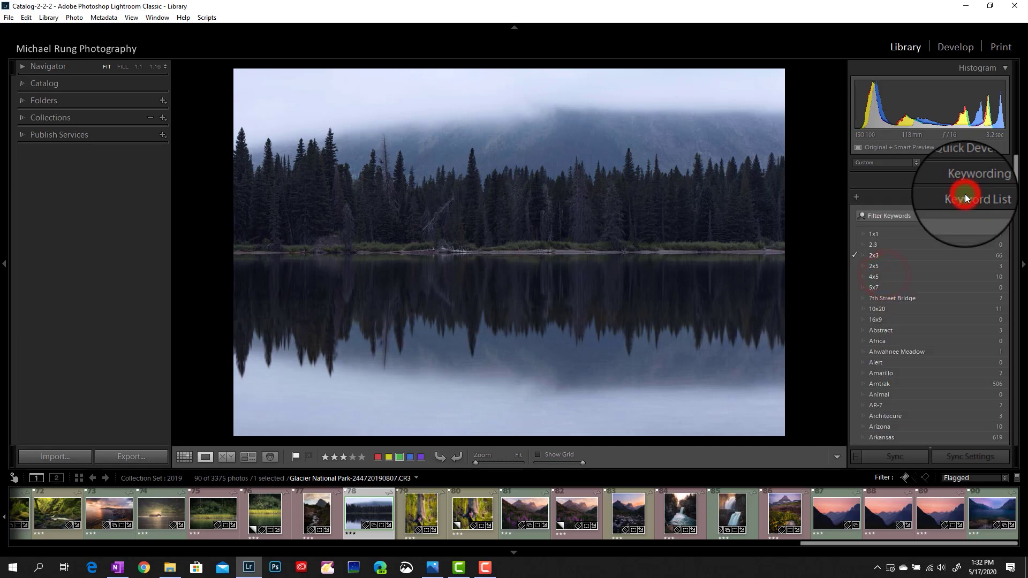
{"action": "scroll", "coordinate": [934, 268], "scroll_direction": "down", "scroll_amount": 15}
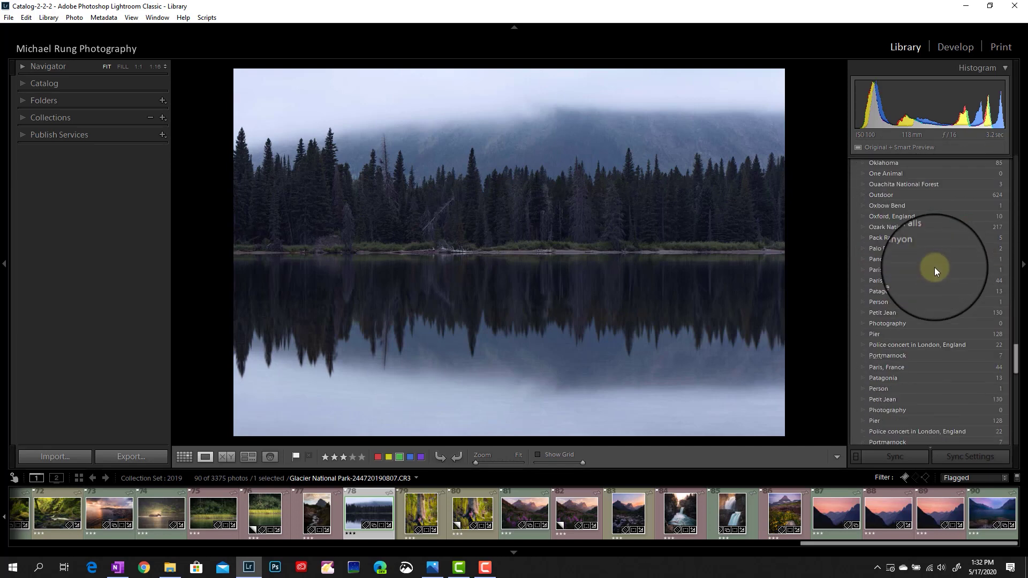
{"action": "scroll", "coordinate": [934, 267], "scroll_direction": "up", "scroll_amount": 12}
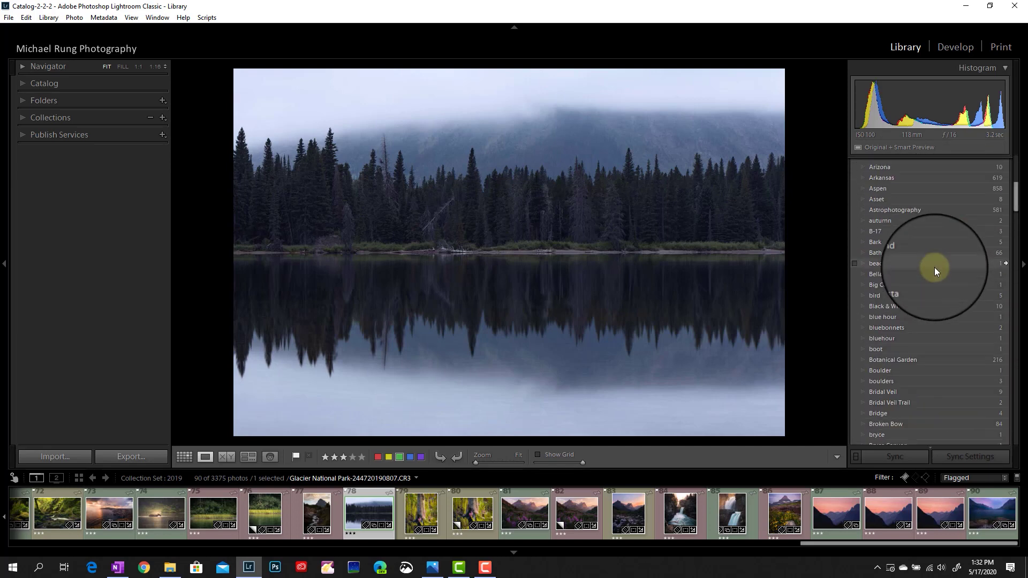
{"action": "scroll", "coordinate": [934, 268], "scroll_direction": "up", "scroll_amount": 5}
{"action": "right_click", "coordinate": [931, 195]}
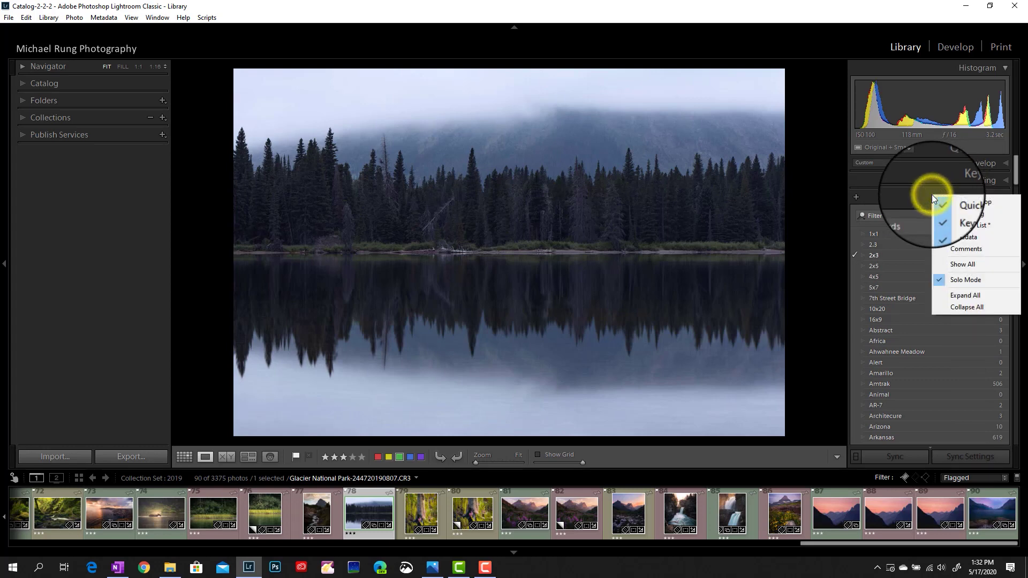
{"action": "left_click", "coordinate": [960, 224]}
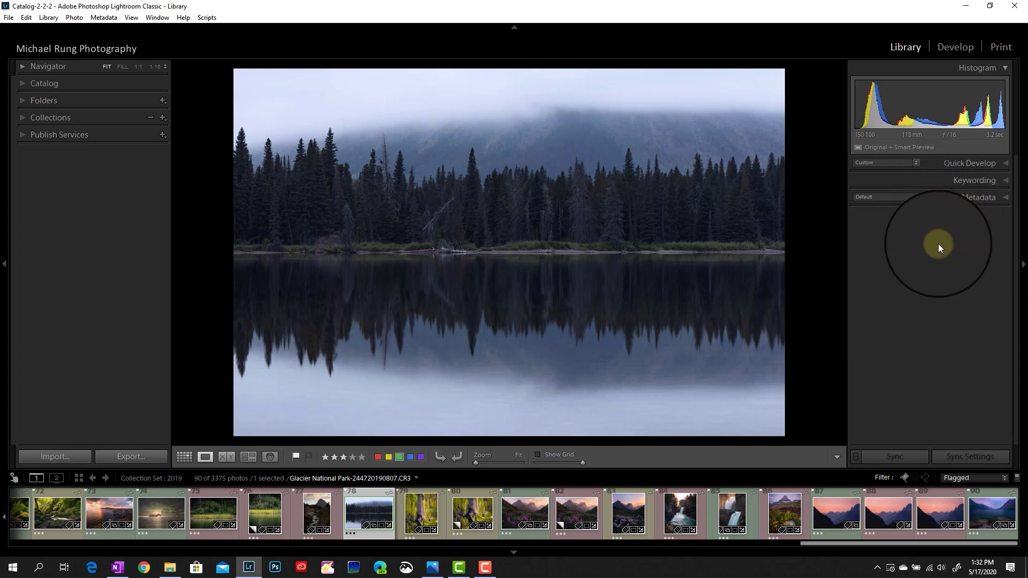
- Check the Metadata and Keywording panels, then hide the Quick Develop panel
{"action": "left_click", "coordinate": [942, 196]}
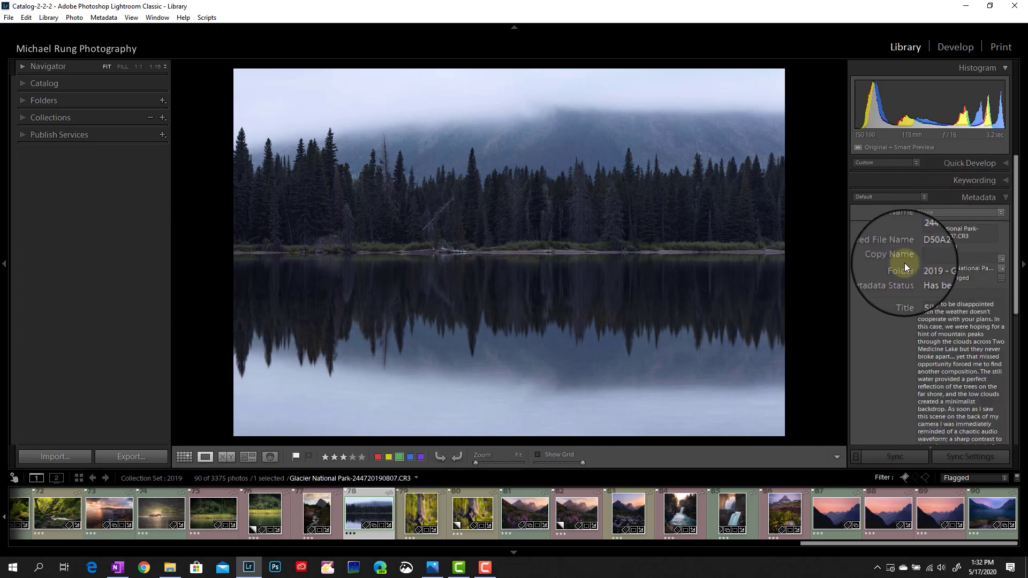
{"action": "left_click", "coordinate": [945, 197]}
{"action": "left_click", "coordinate": [938, 177]}
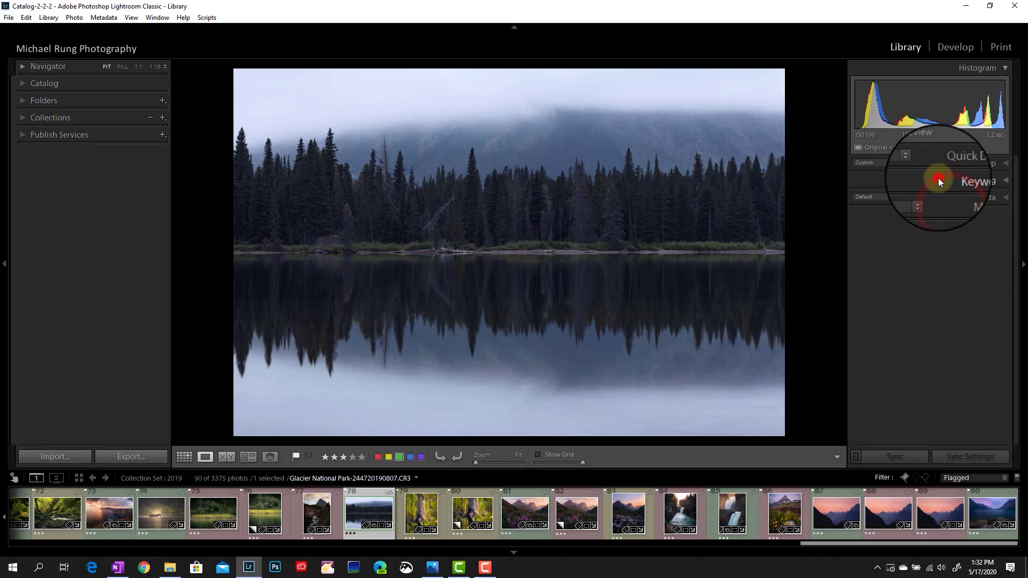
{"action": "left_click", "coordinate": [937, 179]}
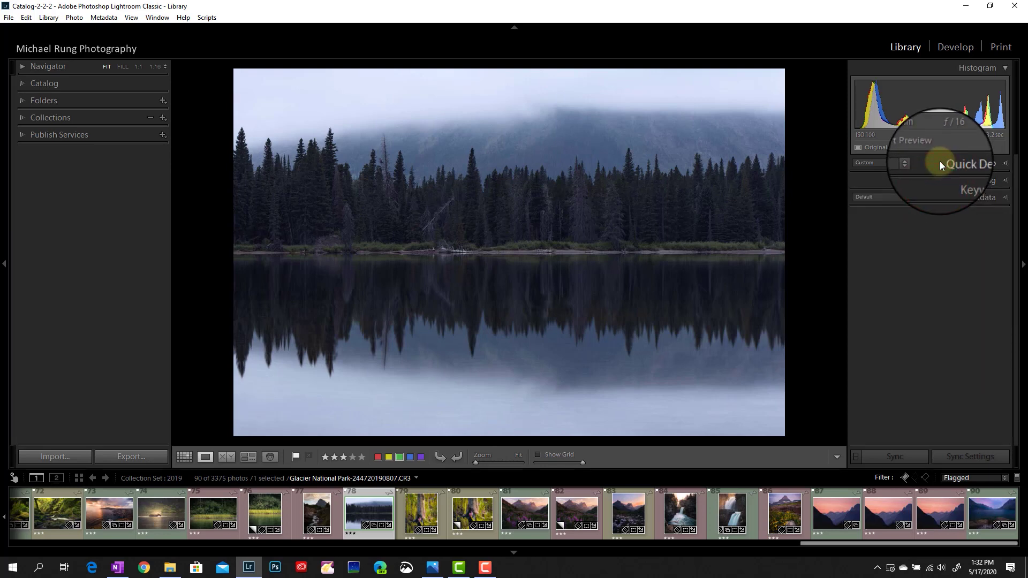
{"action": "right_click", "coordinate": [940, 161]}
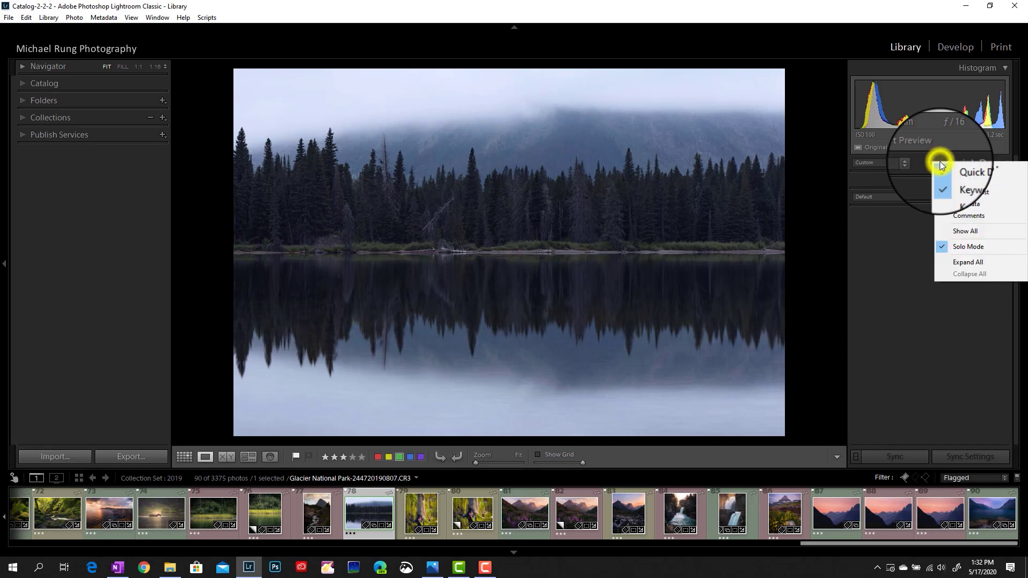
{"action": "left_click", "coordinate": [968, 168]}
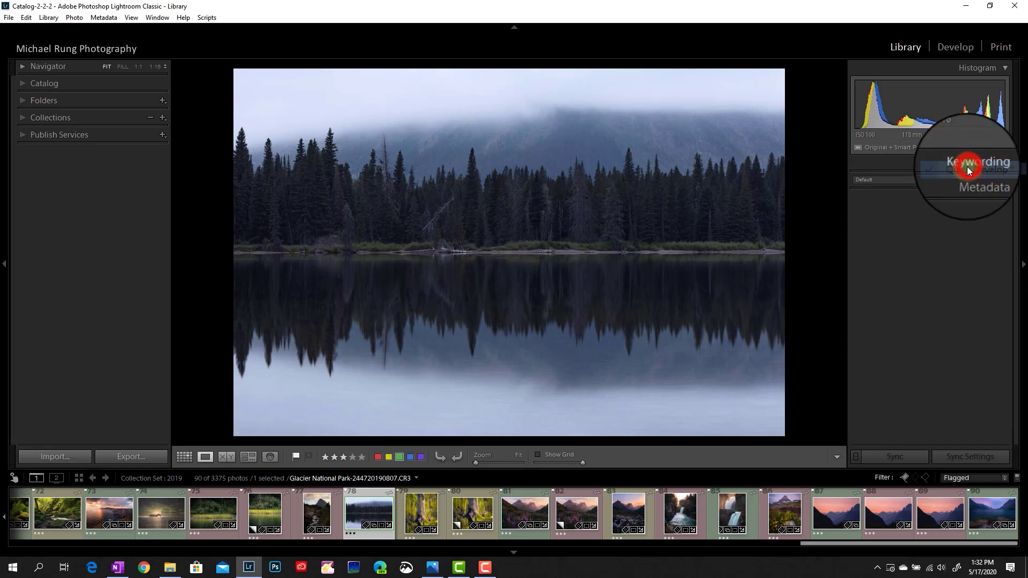
{"action": "right_click", "coordinate": [928, 228]}
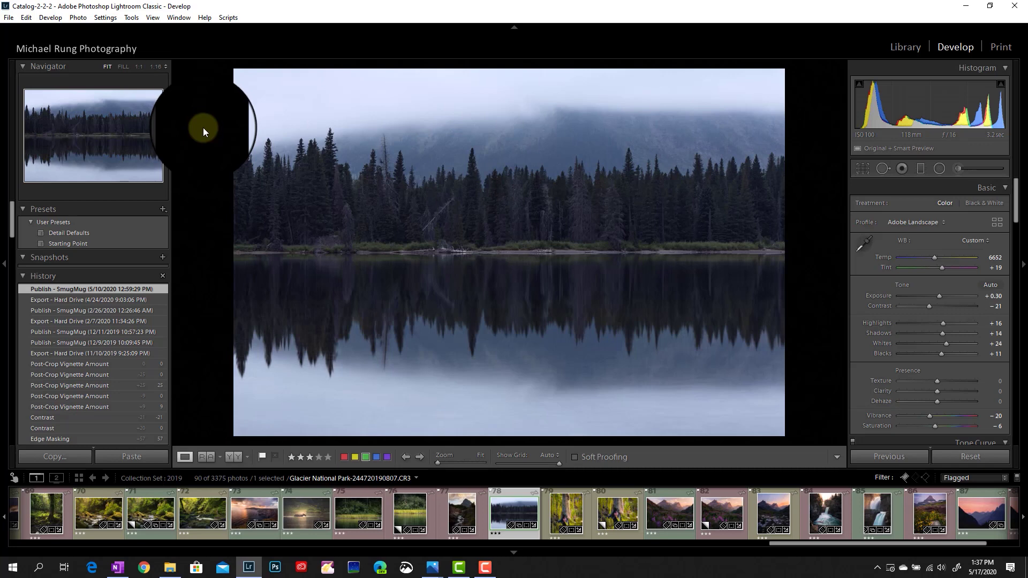
- Turn on Solo Mode for the Develop left panels and hide the Presets panel
{"action": "right_click", "coordinate": [85, 207]}
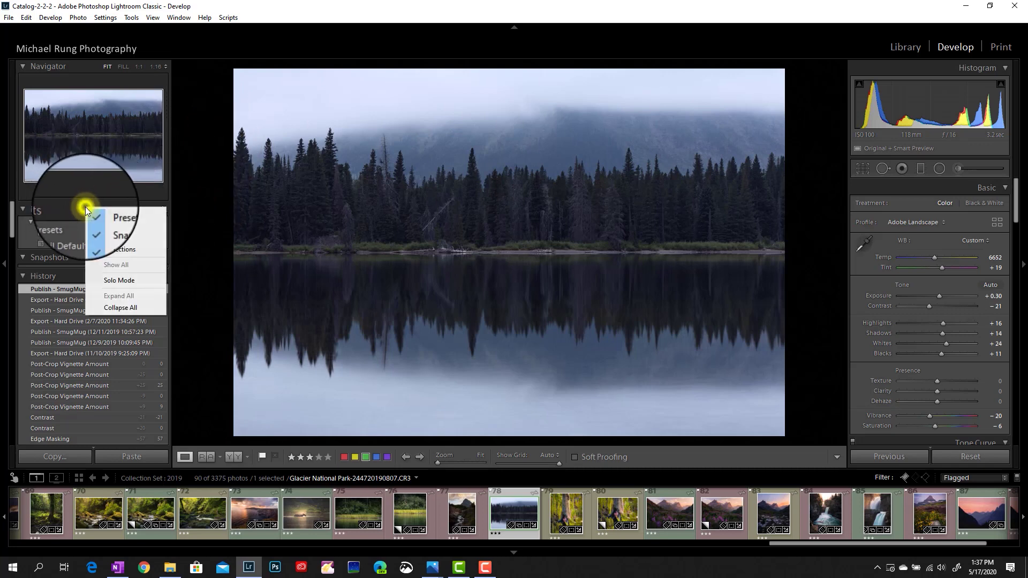
{"action": "left_click", "coordinate": [126, 279]}
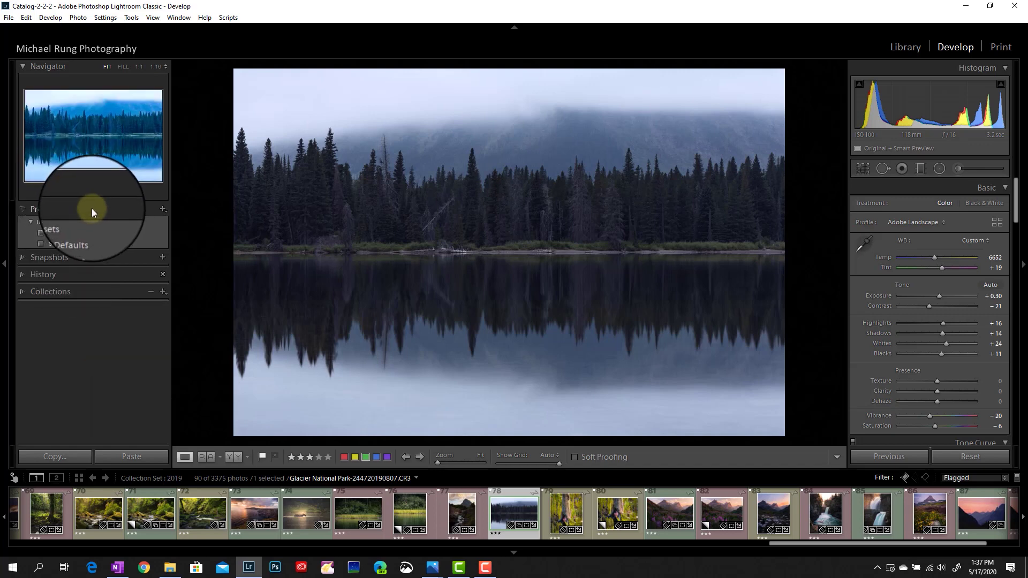
{"action": "right_click", "coordinate": [92, 210]}
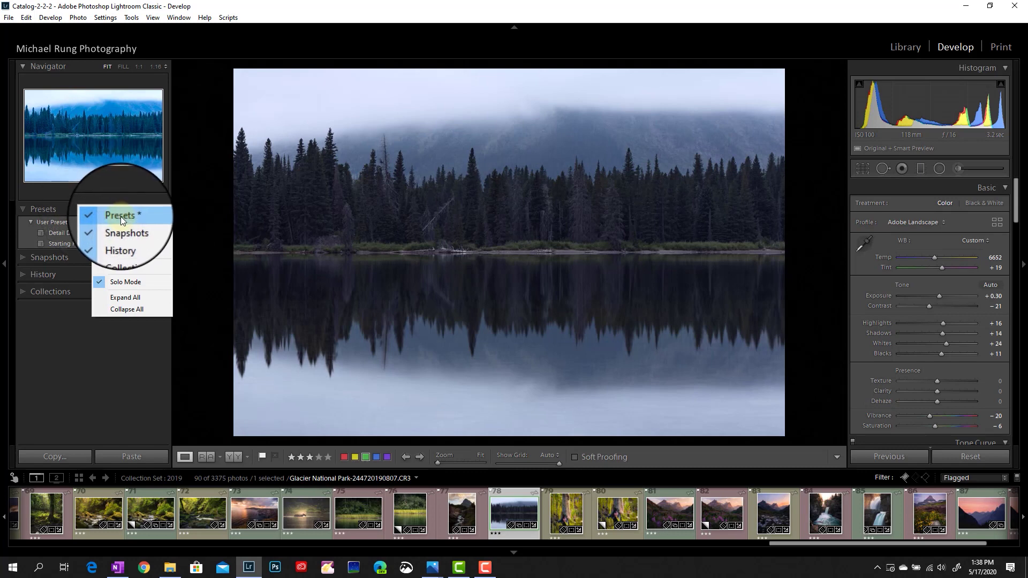
{"action": "left_click", "coordinate": [117, 217]}
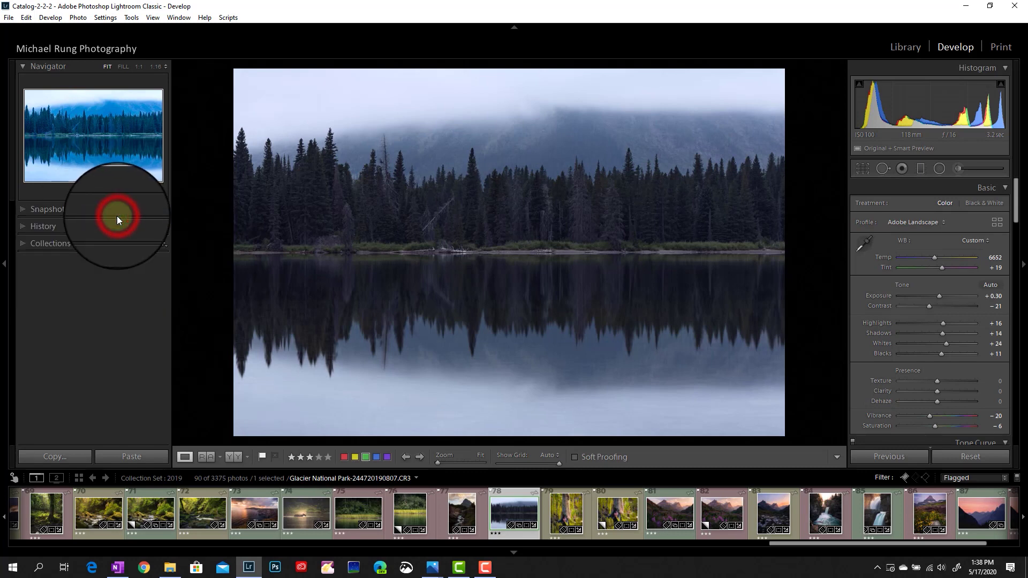
- Expand History and then Collections to test Solo Mode, ending with both collapsed
{"action": "right_click", "coordinate": [92, 240]}
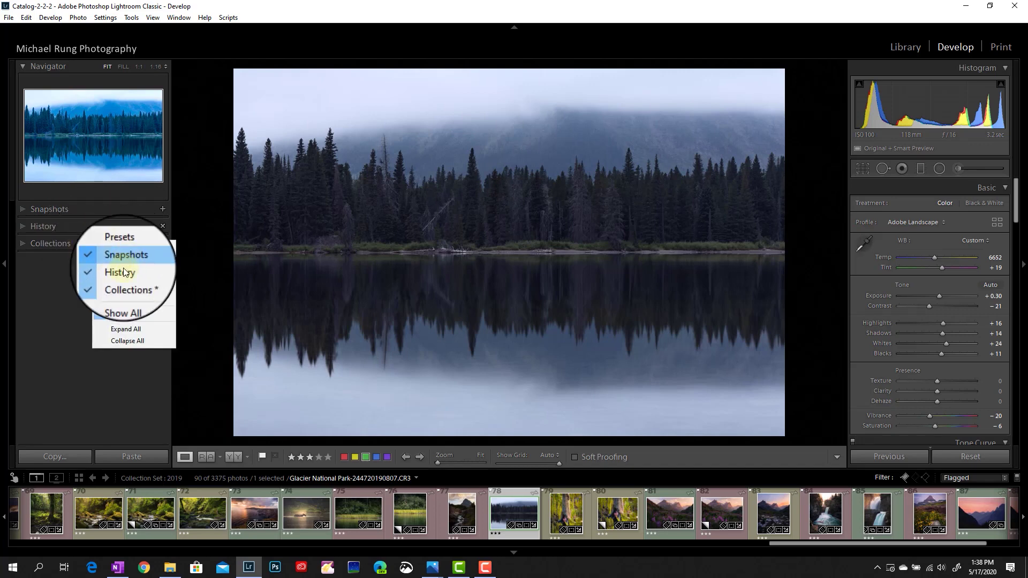
{"action": "left_click", "coordinate": [69, 282]}
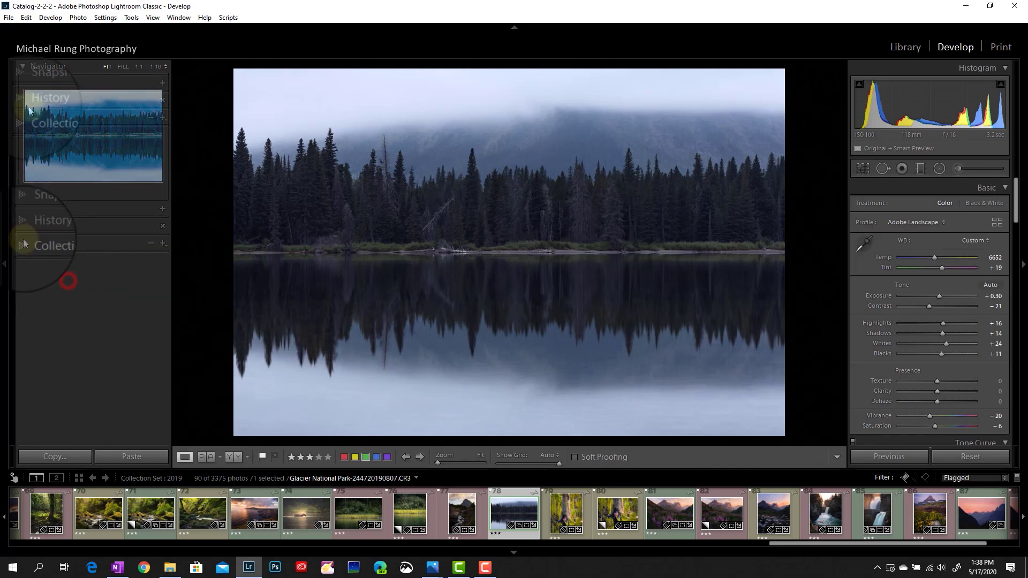
{"action": "left_click", "coordinate": [44, 101]}
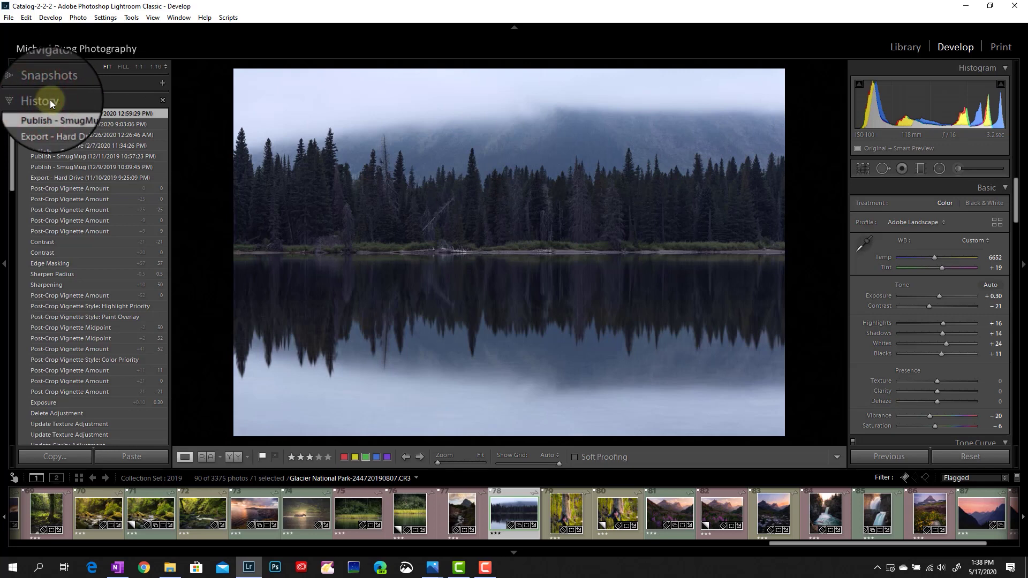
{"action": "left_click", "coordinate": [50, 100]}
{"action": "left_click", "coordinate": [61, 120]}
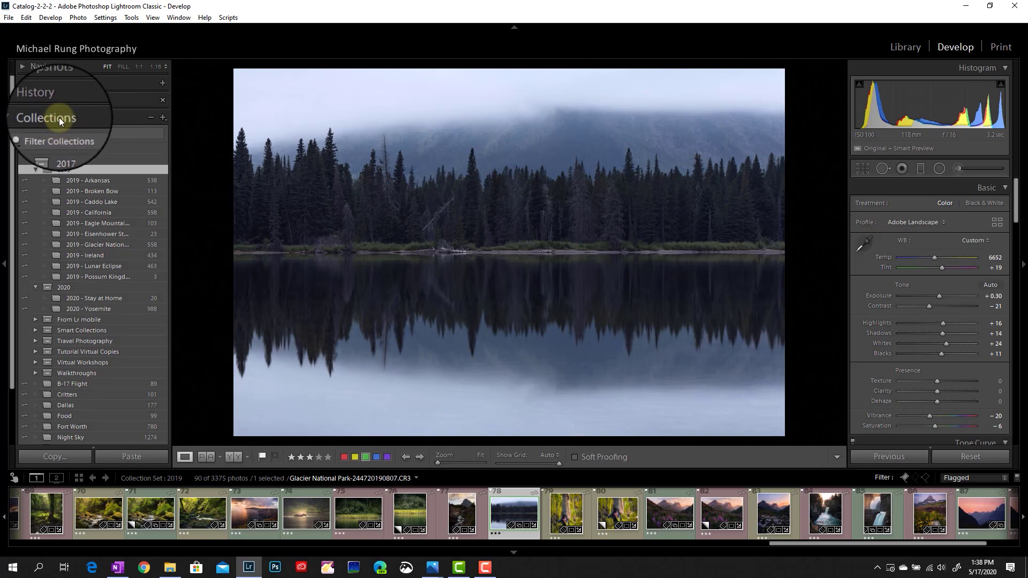
{"action": "left_click", "coordinate": [60, 119]}
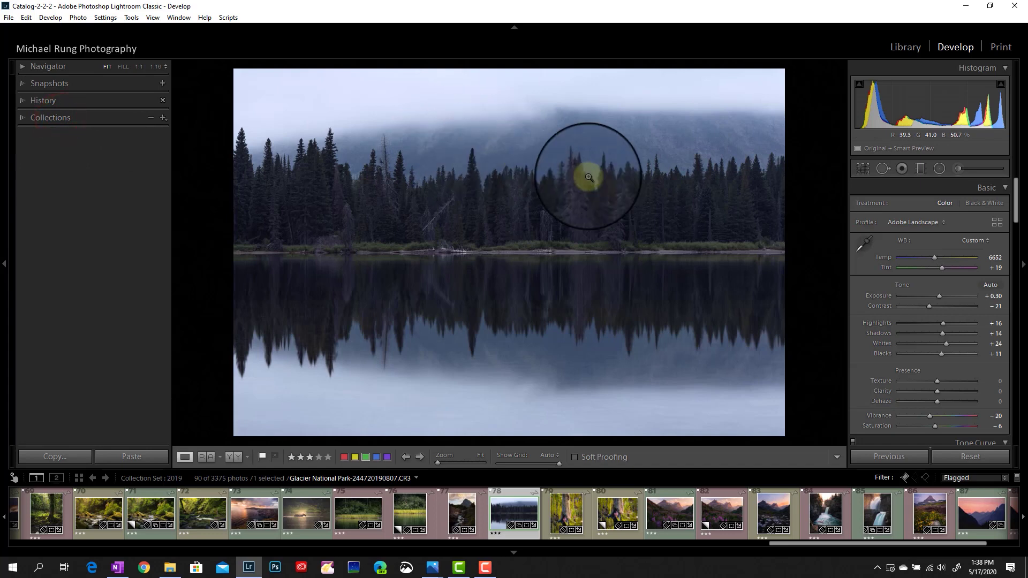
{"action": "right_click", "coordinate": [936, 184]}
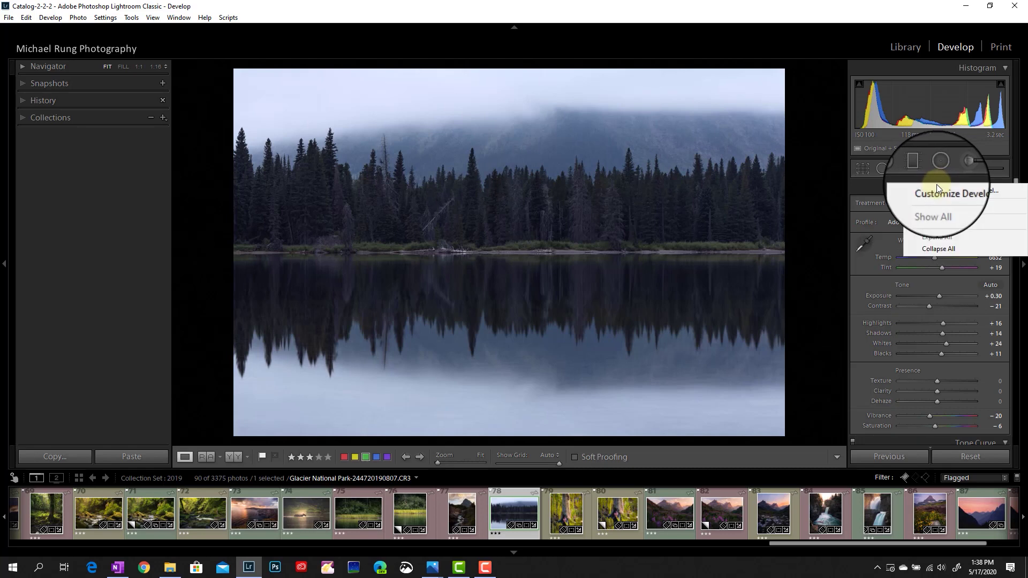
- Toggle Solo Mode on the right Develop panels, then expand all of them
{"action": "left_click", "coordinate": [936, 221]}
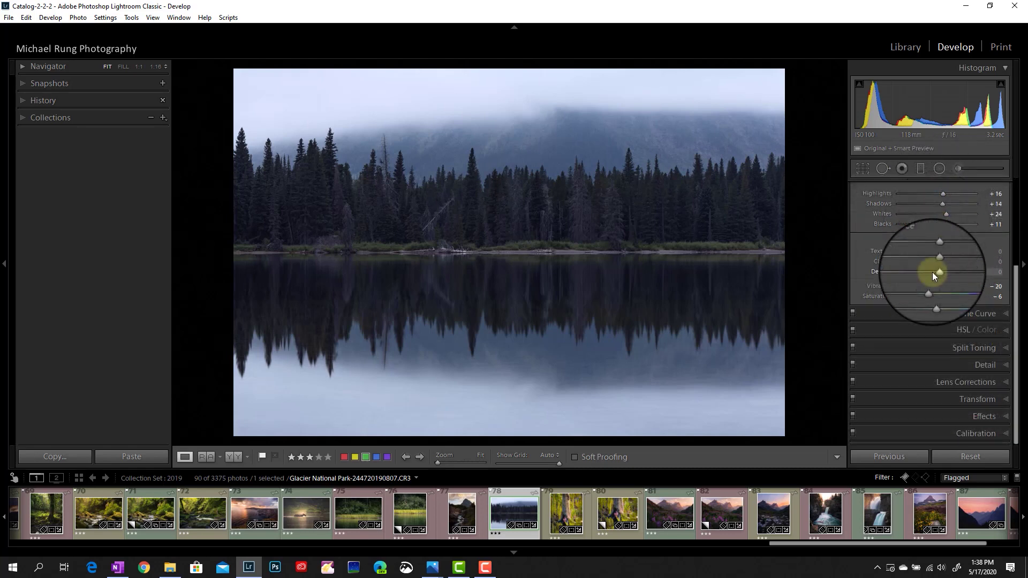
{"action": "scroll", "coordinate": [935, 272], "scroll_direction": "up", "scroll_amount": 1}
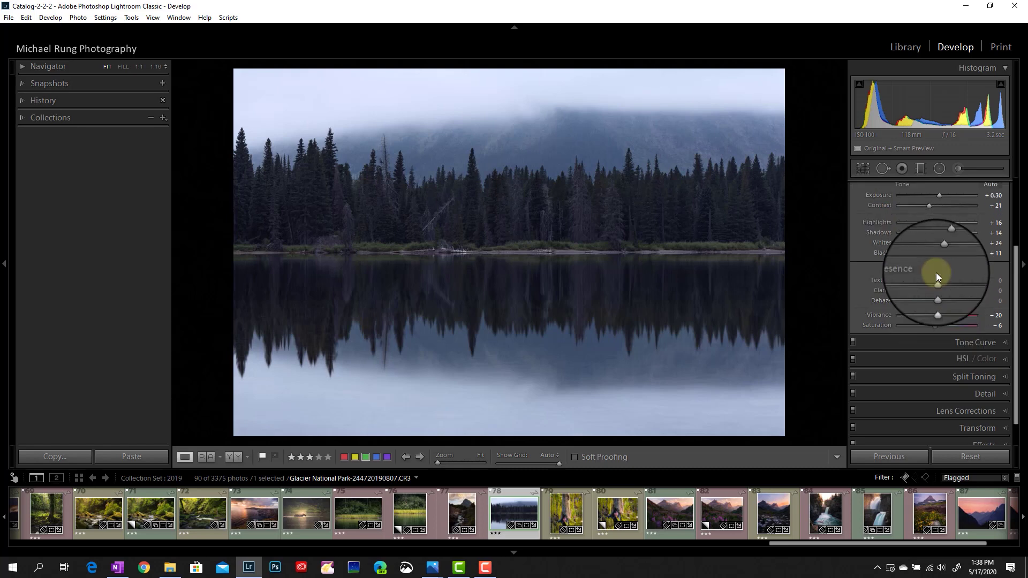
{"action": "scroll", "coordinate": [935, 272], "scroll_direction": "up", "scroll_amount": 3}
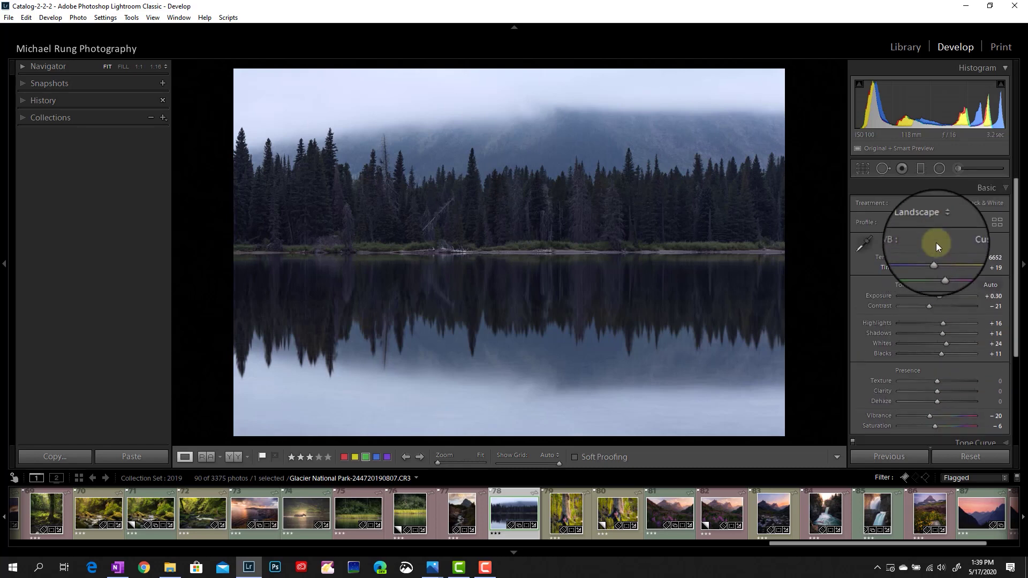
{"action": "right_click", "coordinate": [939, 186]}
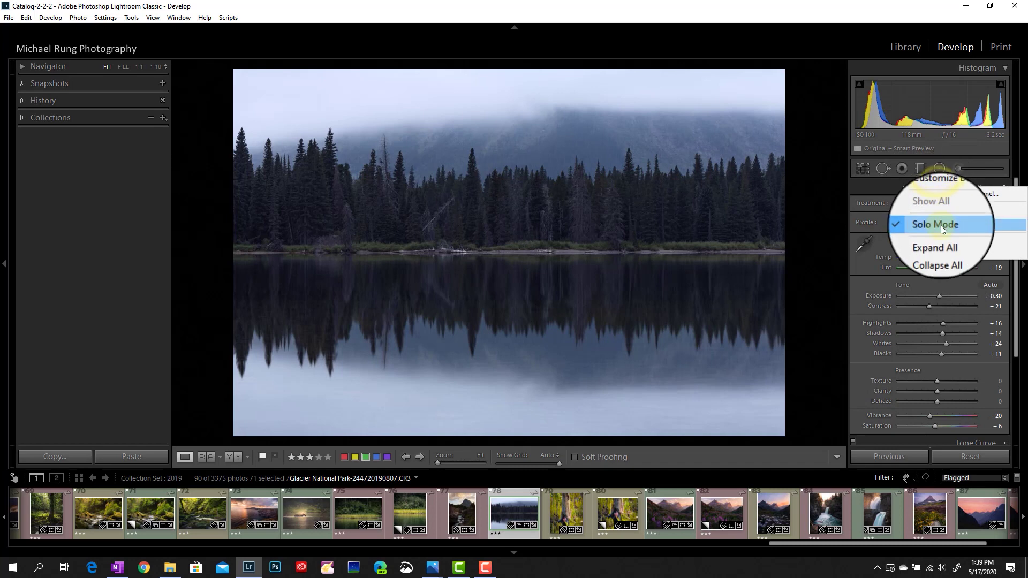
{"action": "left_click", "coordinate": [948, 241]}
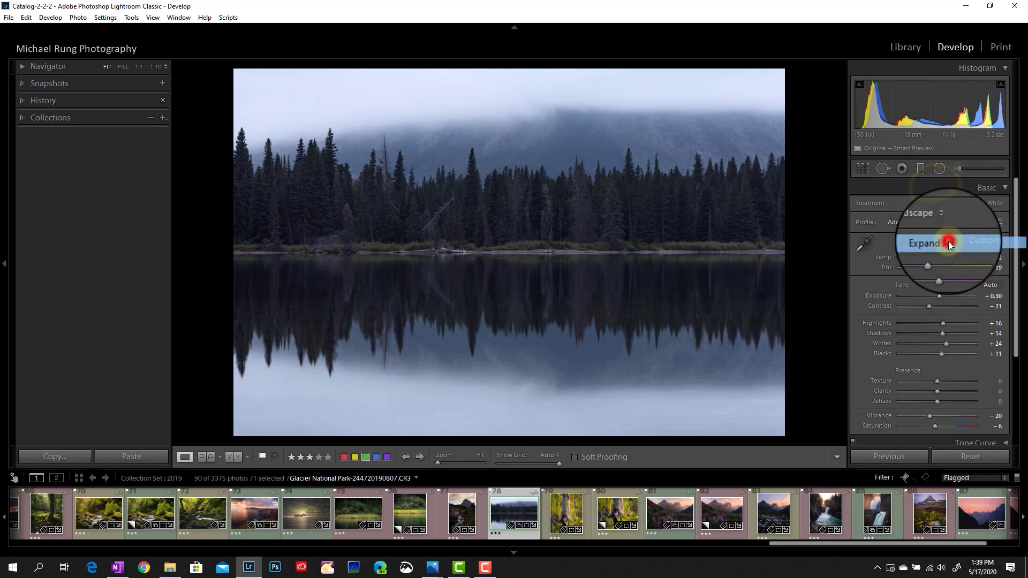
- Scroll through the expanded Develop panels, then bring up the Basic header's panel options
{"action": "scroll", "coordinate": [942, 233], "scroll_direction": "up", "scroll_amount": 2}
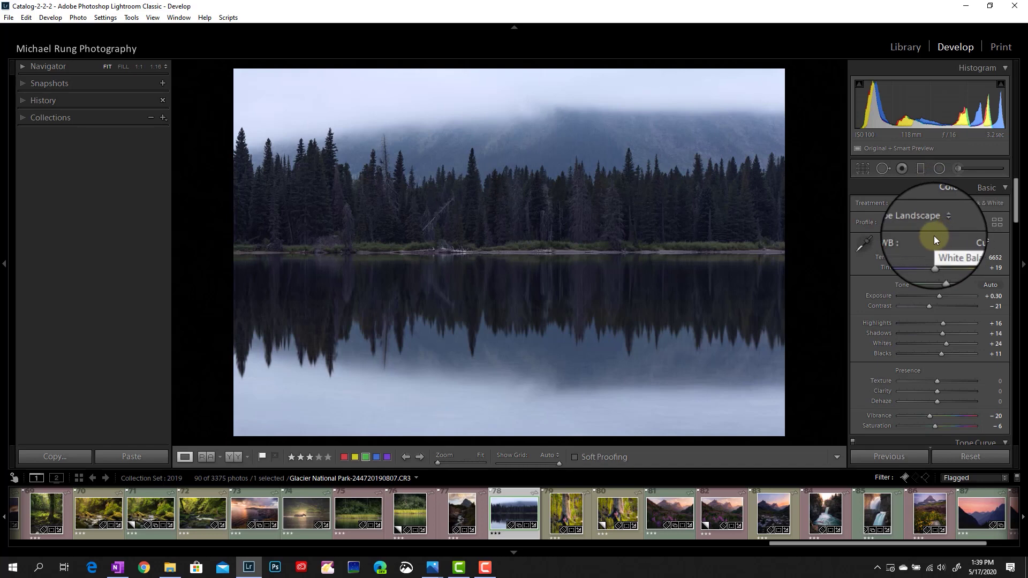
{"action": "scroll", "coordinate": [933, 239], "scroll_direction": "down", "scroll_amount": 10}
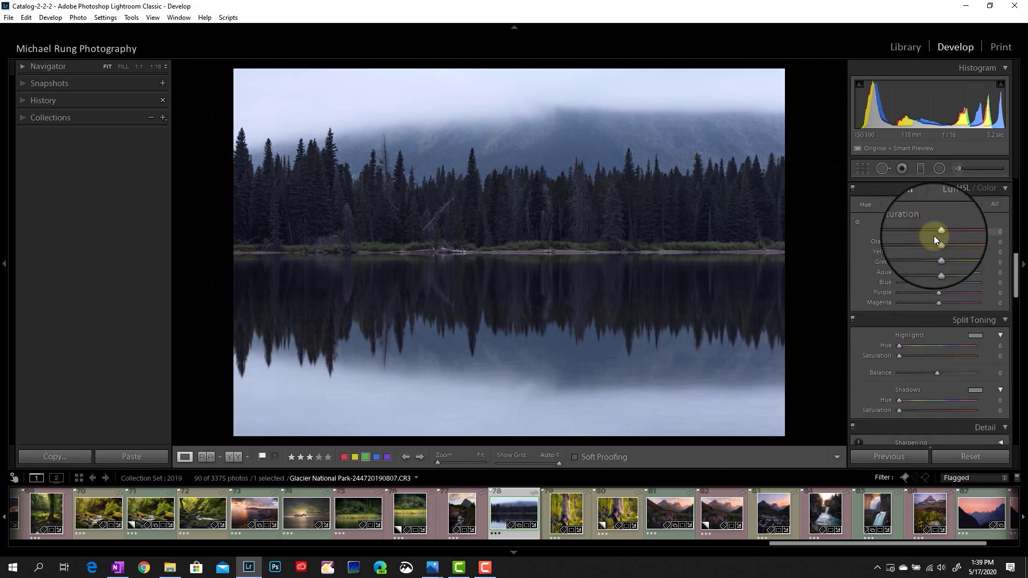
{"action": "scroll", "coordinate": [929, 219], "scroll_direction": "up", "scroll_amount": 3}
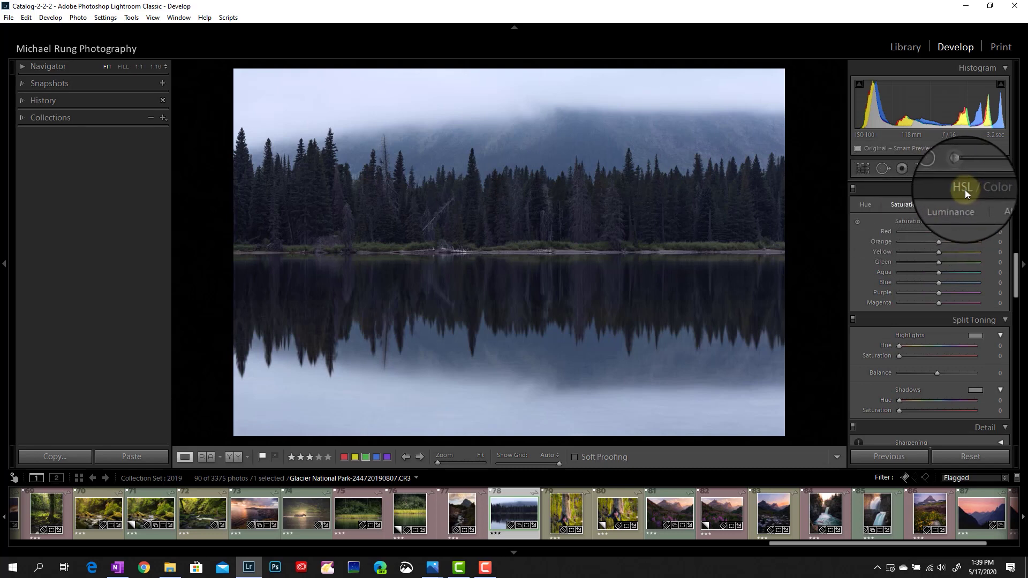
{"action": "scroll", "coordinate": [933, 252], "scroll_direction": "down", "scroll_amount": 3}
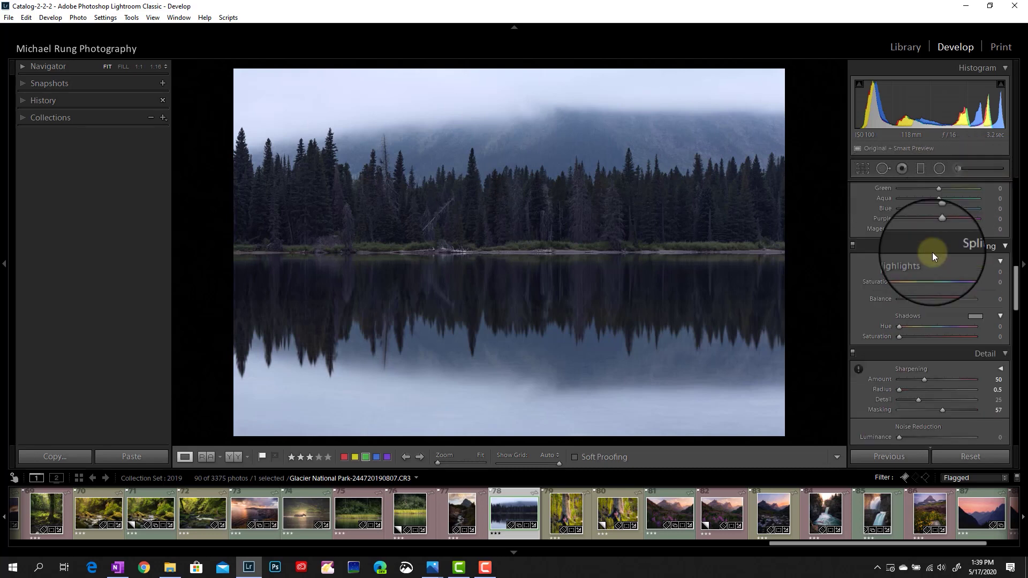
{"action": "scroll", "coordinate": [932, 253], "scroll_direction": "down", "scroll_amount": 10}
{"action": "scroll", "coordinate": [932, 253], "scroll_direction": "up", "scroll_amount": 8}
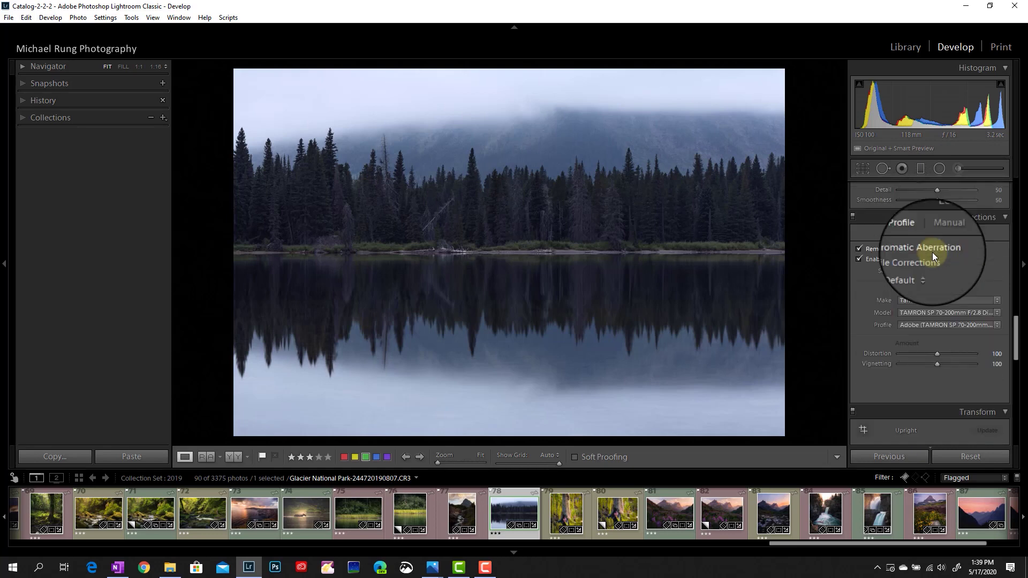
{"action": "scroll", "coordinate": [937, 248], "scroll_direction": "up", "scroll_amount": 10}
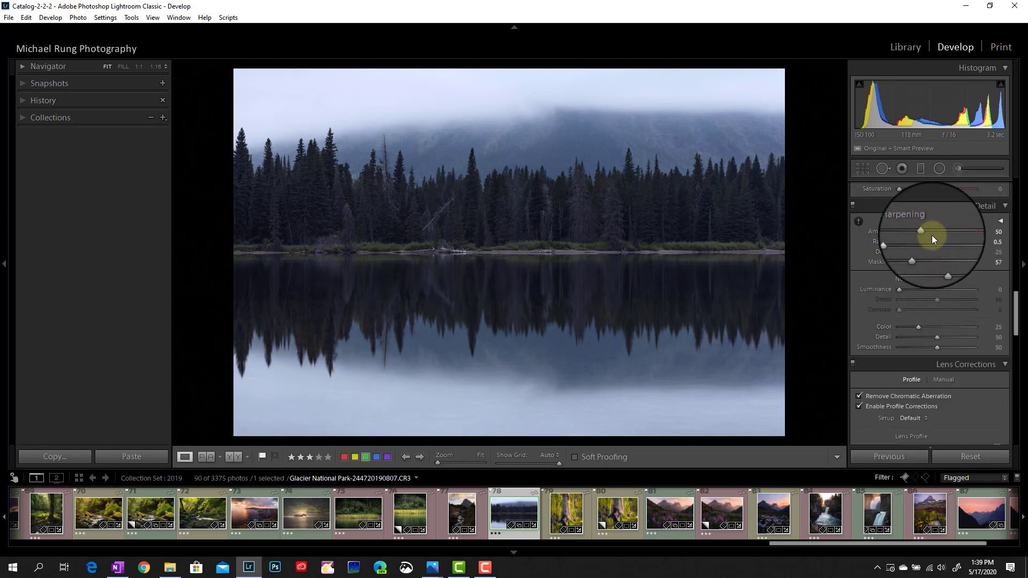
{"action": "scroll", "coordinate": [941, 285], "scroll_direction": "down", "scroll_amount": 15}
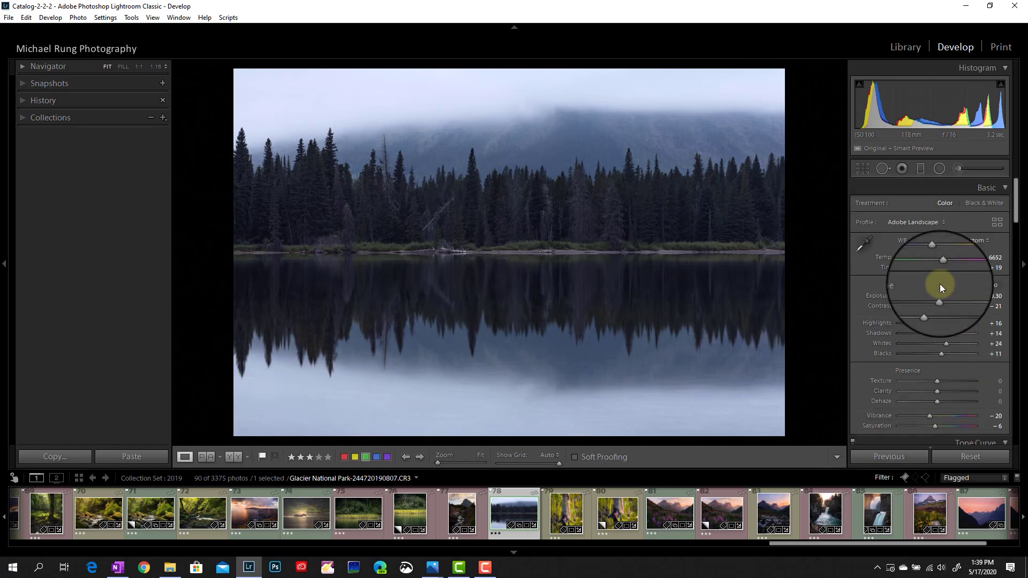
{"action": "scroll", "coordinate": [941, 285], "scroll_direction": "up", "scroll_amount": 6}
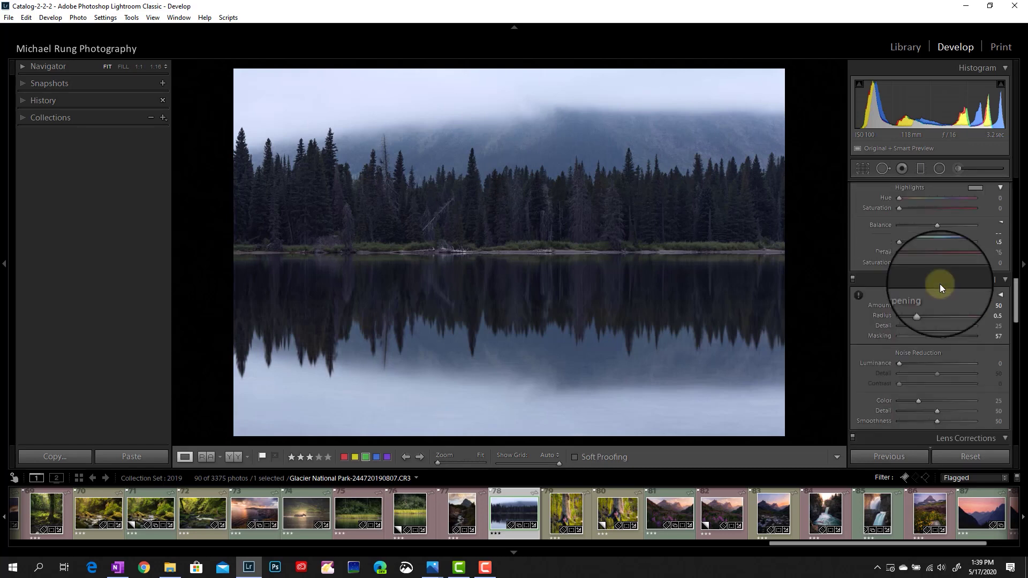
{"action": "scroll", "coordinate": [940, 287], "scroll_direction": "down", "scroll_amount": 5}
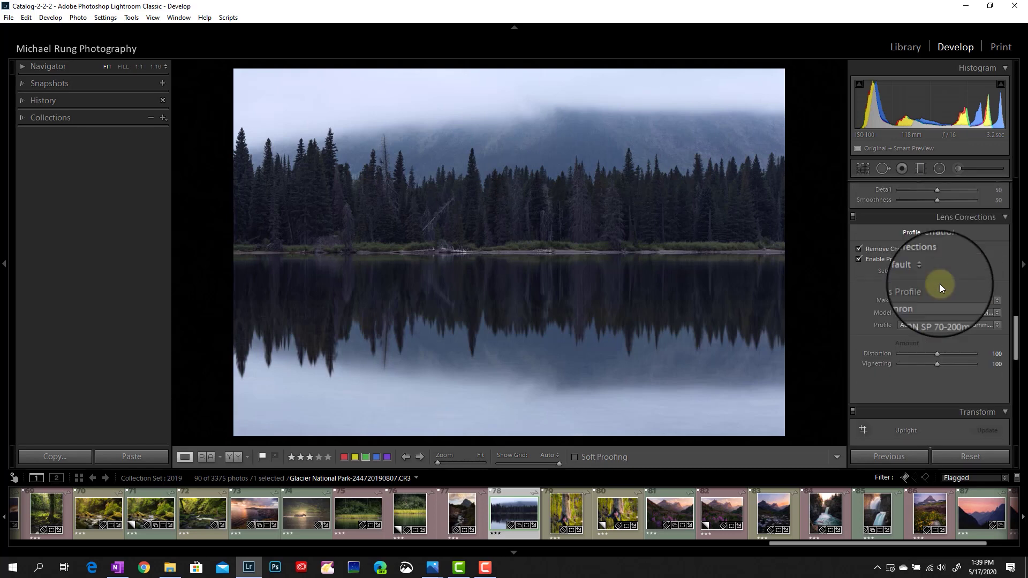
{"action": "scroll", "coordinate": [941, 287], "scroll_direction": "up", "scroll_amount": 15}
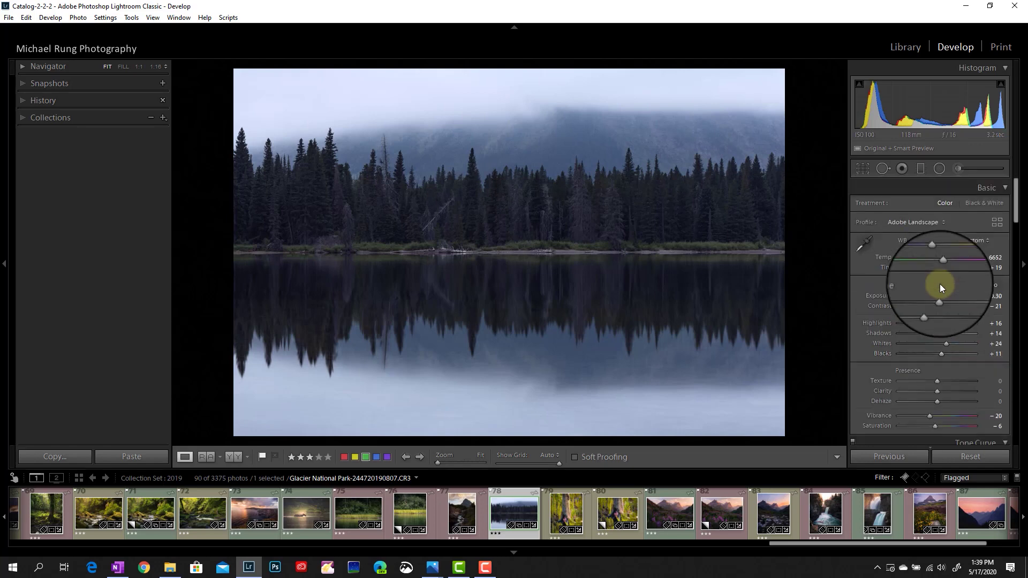
{"action": "right_click", "coordinate": [936, 185]}
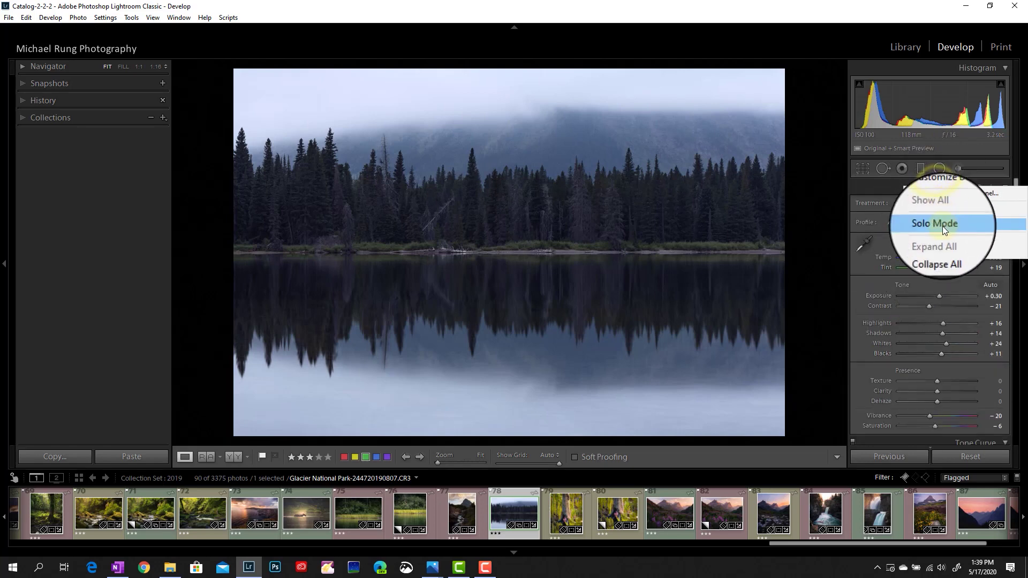
- Turn on Solo Mode and test it by expanding Basic, Detail and Effects in turn
{"action": "left_click", "coordinate": [942, 225]}
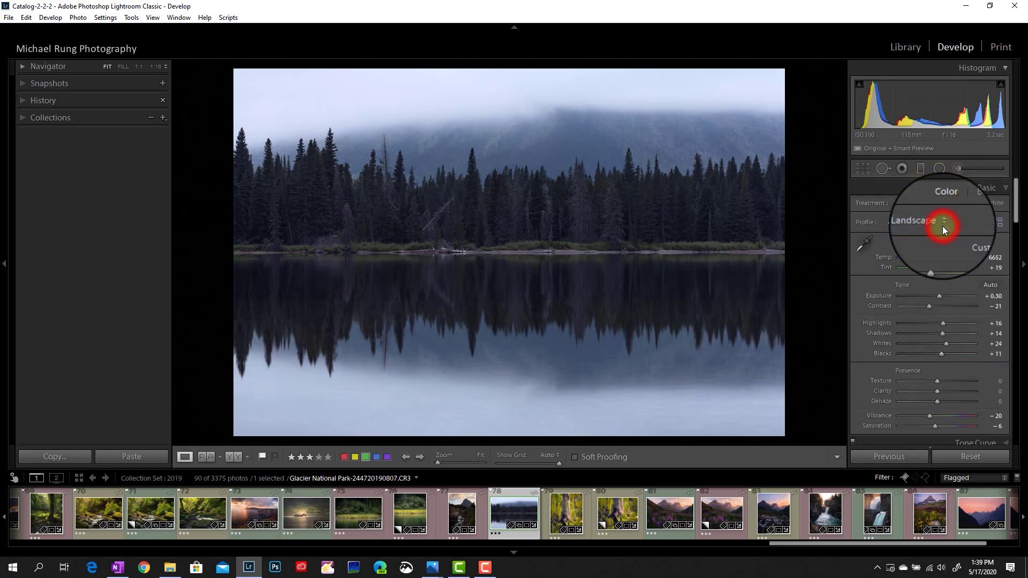
{"action": "left_click", "coordinate": [934, 187]}
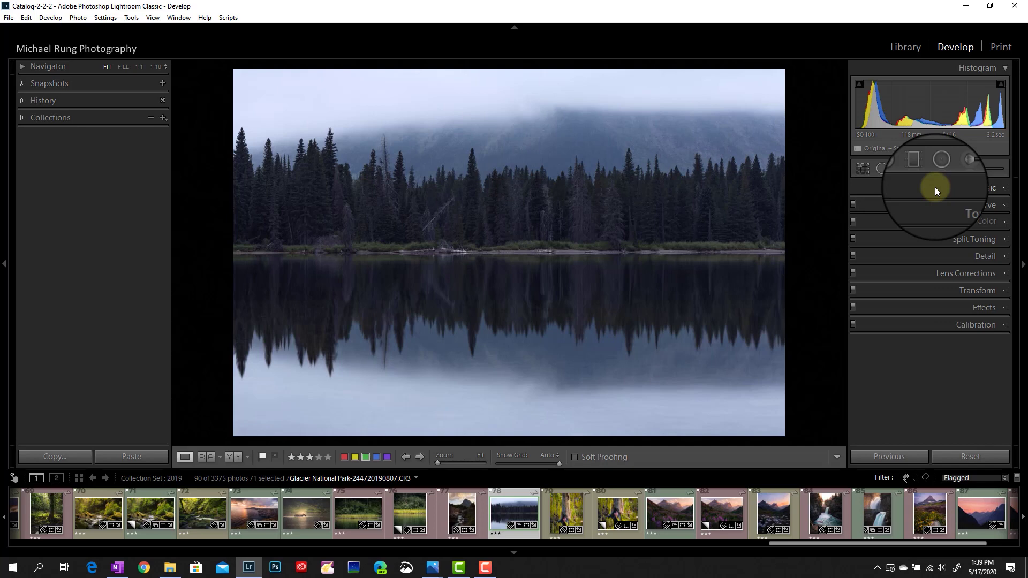
{"action": "left_click", "coordinate": [941, 256]}
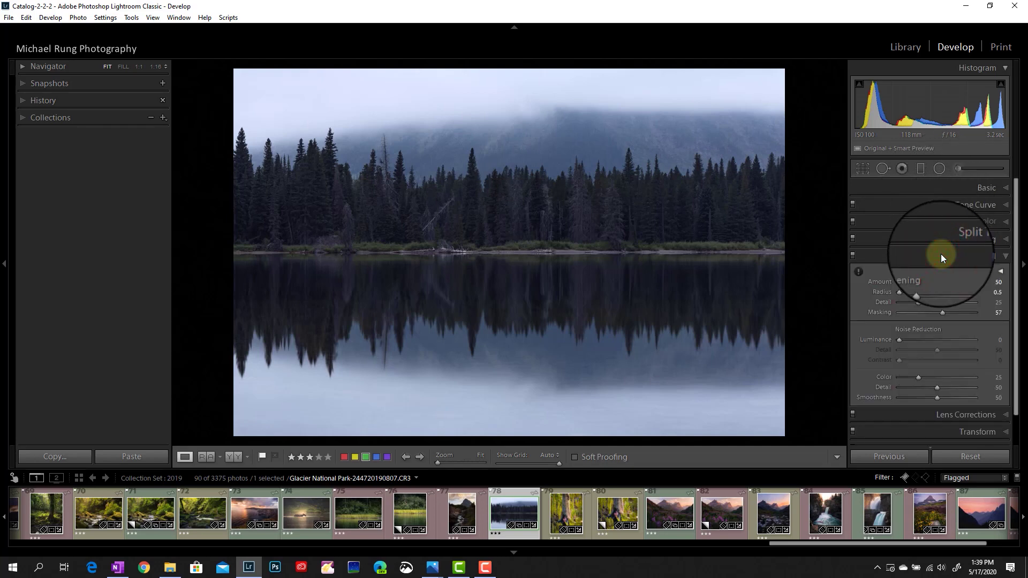
{"action": "left_click", "coordinate": [943, 258]}
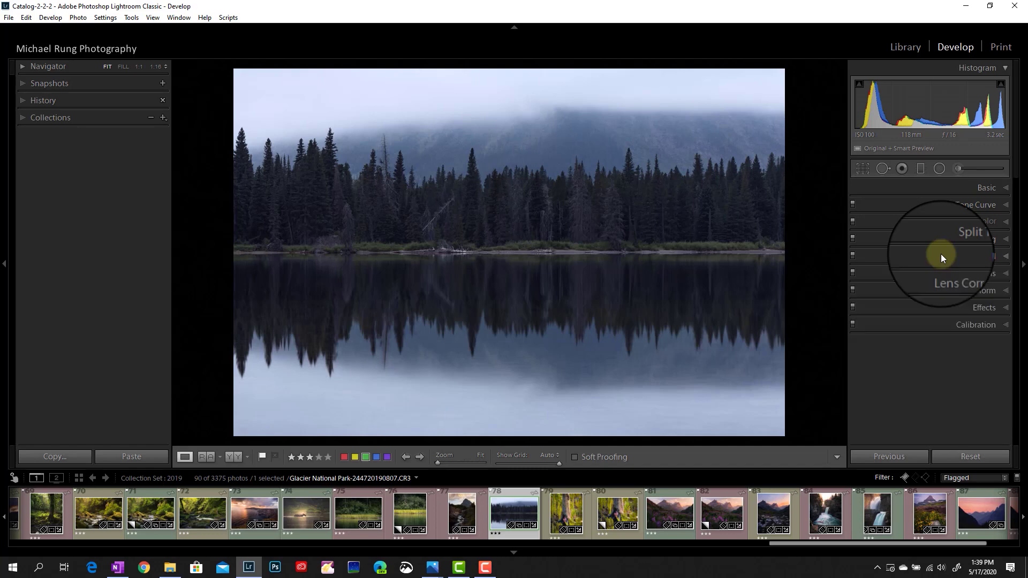
{"action": "left_click", "coordinate": [940, 309]}
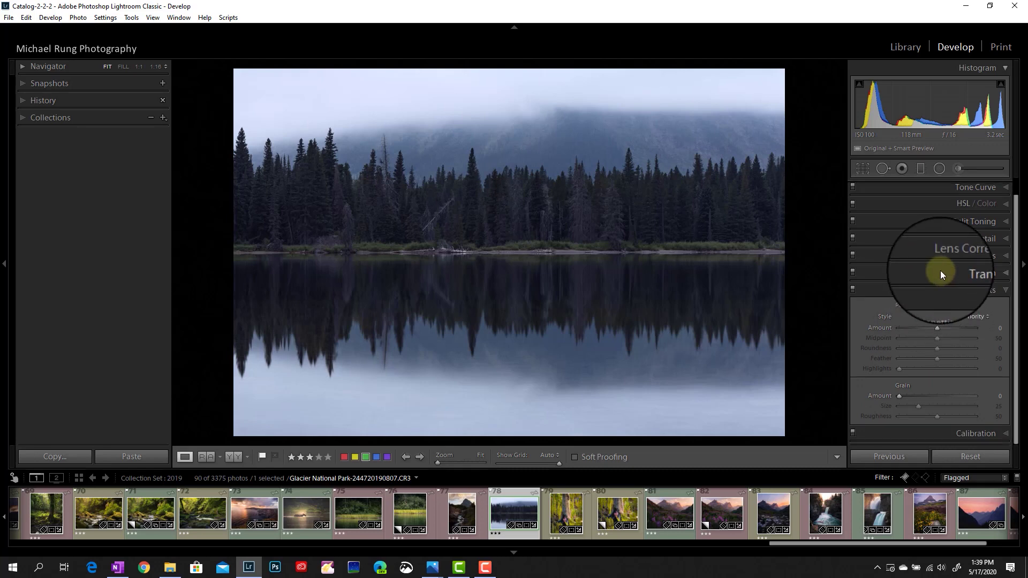
{"action": "scroll", "coordinate": [941, 270], "scroll_direction": "up", "scroll_amount": 1}
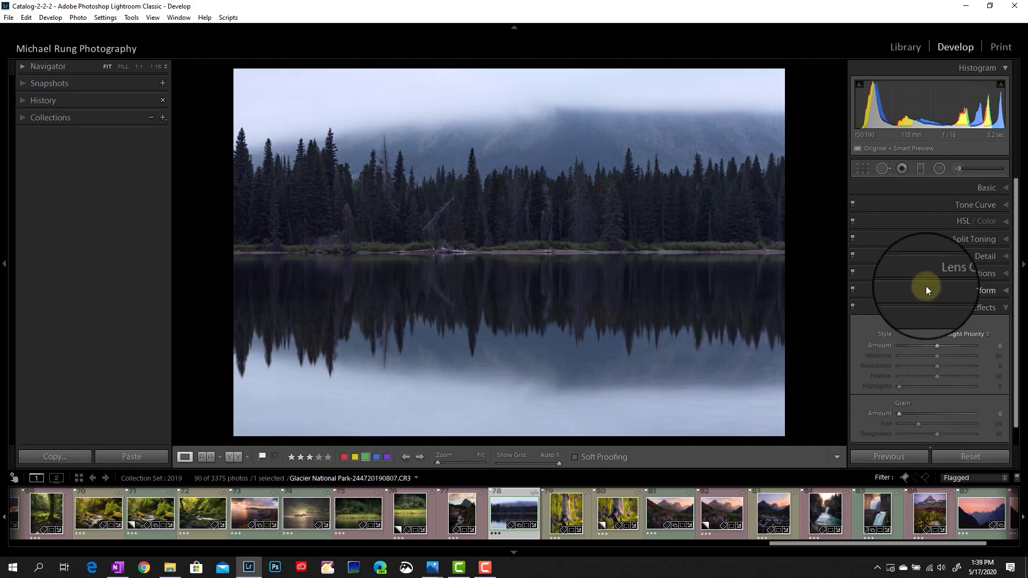
{"action": "left_click", "coordinate": [928, 188]}
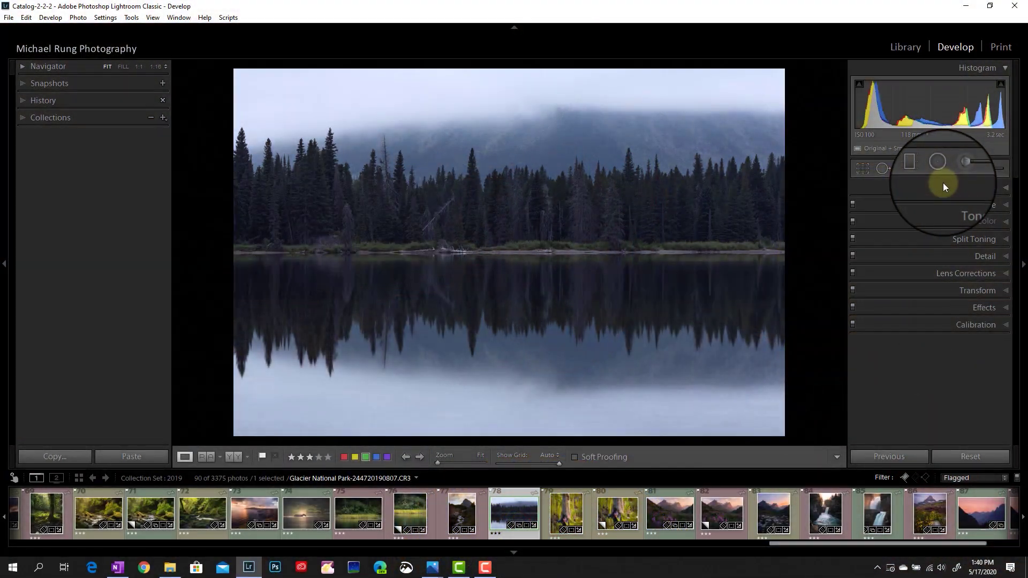
{"action": "right_click", "coordinate": [942, 182]}
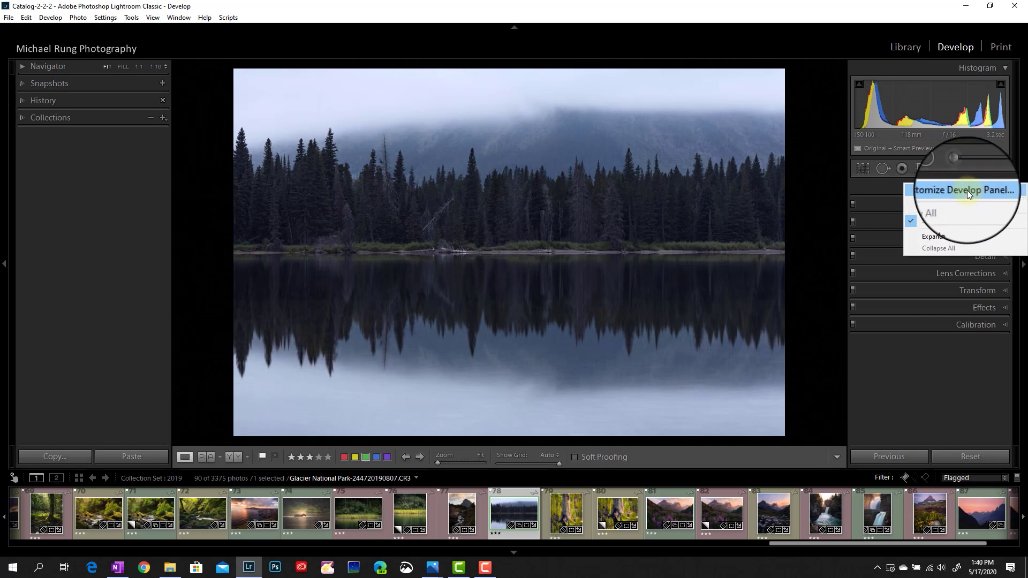
- In Customize Develop Panel, move Detail to the bottom and Lens Corrections to the top
{"action": "left_click", "coordinate": [967, 191]}
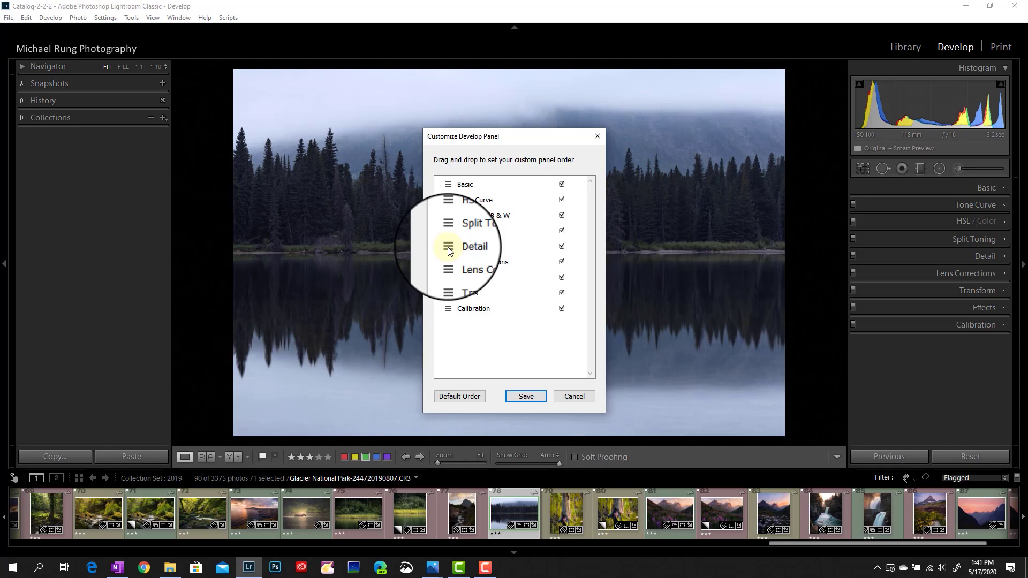
{"action": "left_click_drag", "start_coordinate": [449, 250], "coordinate": [453, 314]}
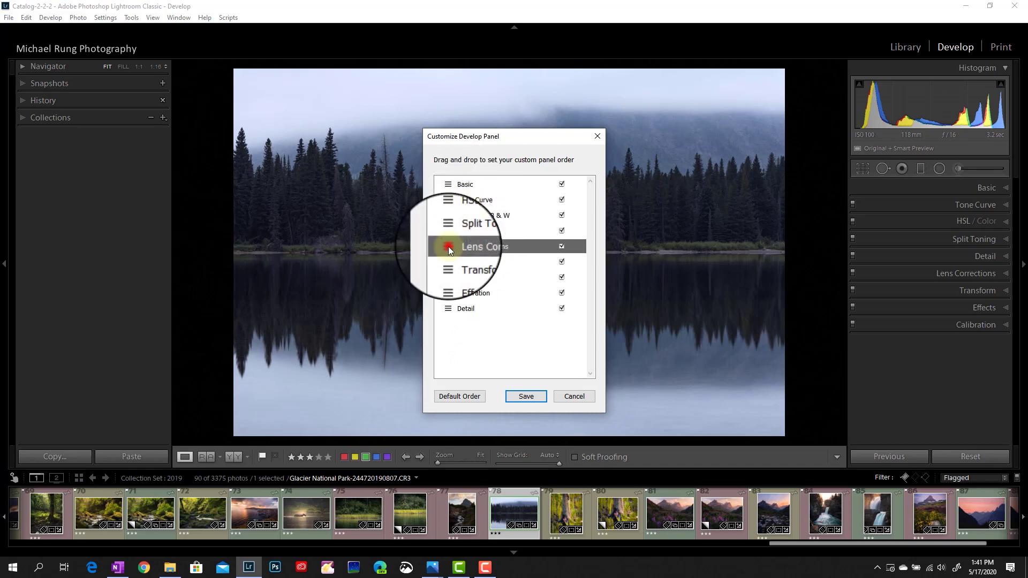
{"action": "left_click_drag", "start_coordinate": [448, 247], "coordinate": [451, 184]}
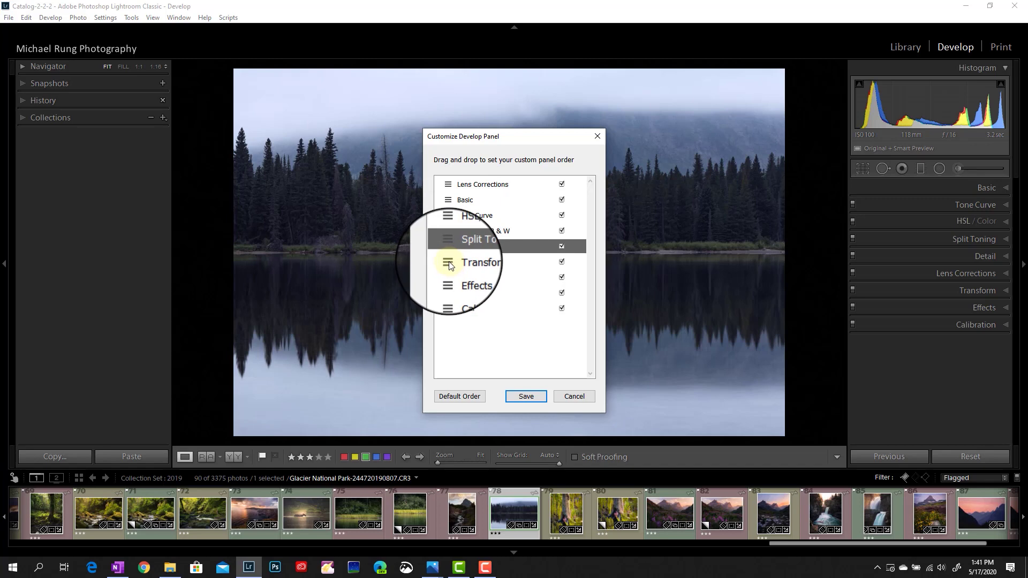
- Place Transform and Calibration right after Lens Corrections and save the panel order
{"action": "left_click_drag", "start_coordinate": [448, 262], "coordinate": [449, 200]}
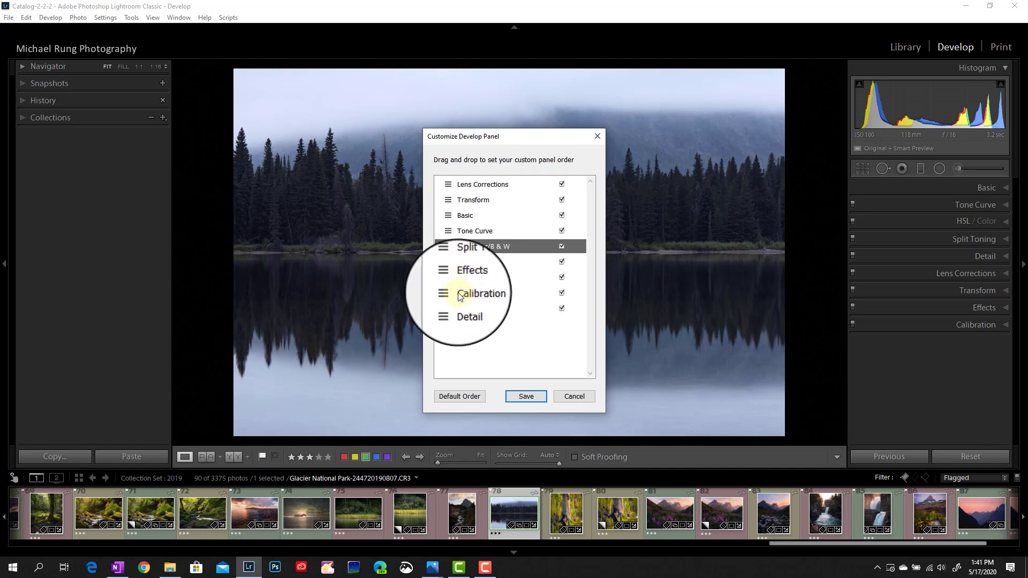
{"action": "left_click_drag", "start_coordinate": [449, 298], "coordinate": [450, 212]}
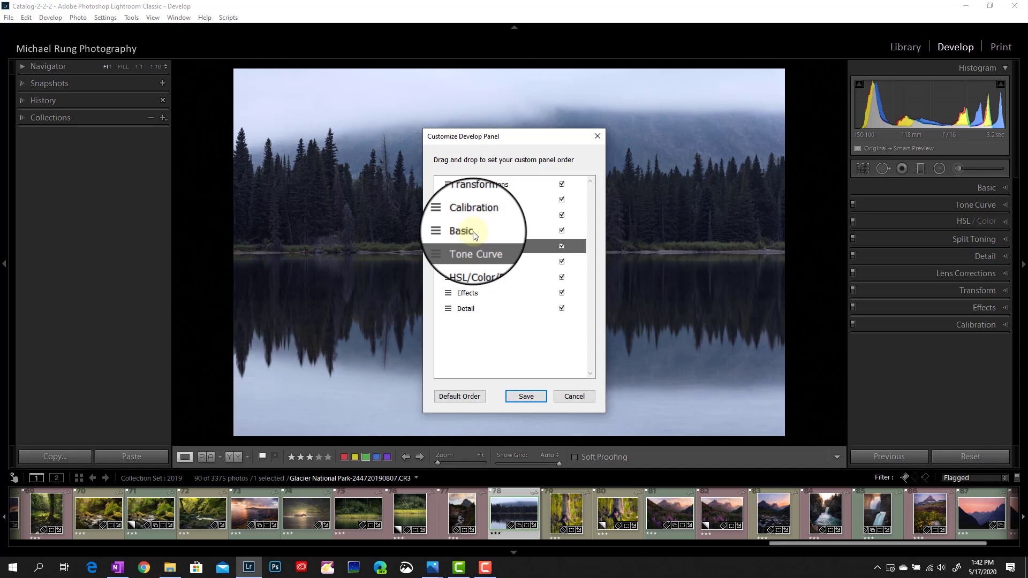
{"action": "left_click", "coordinate": [524, 396]}
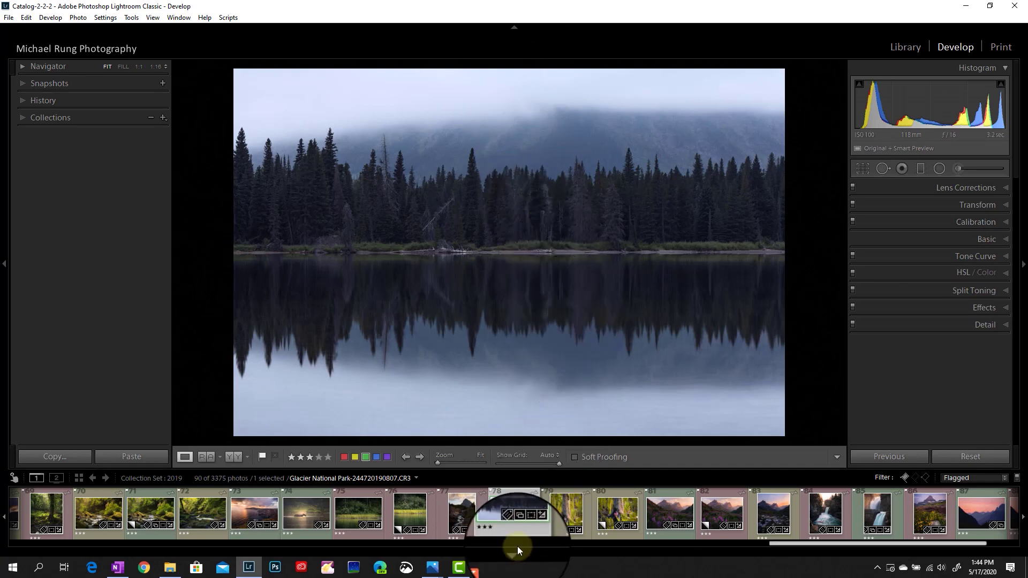
- Hide the Develop module's left panel group
{"action": "left_click", "coordinate": [6, 266]}
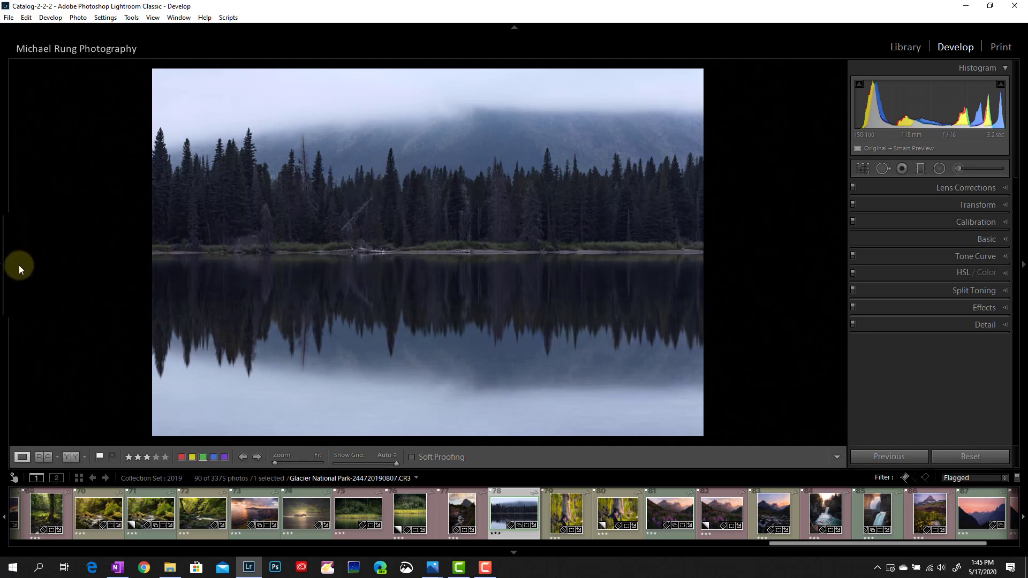
{"action": "left_click", "coordinate": [5, 266]}
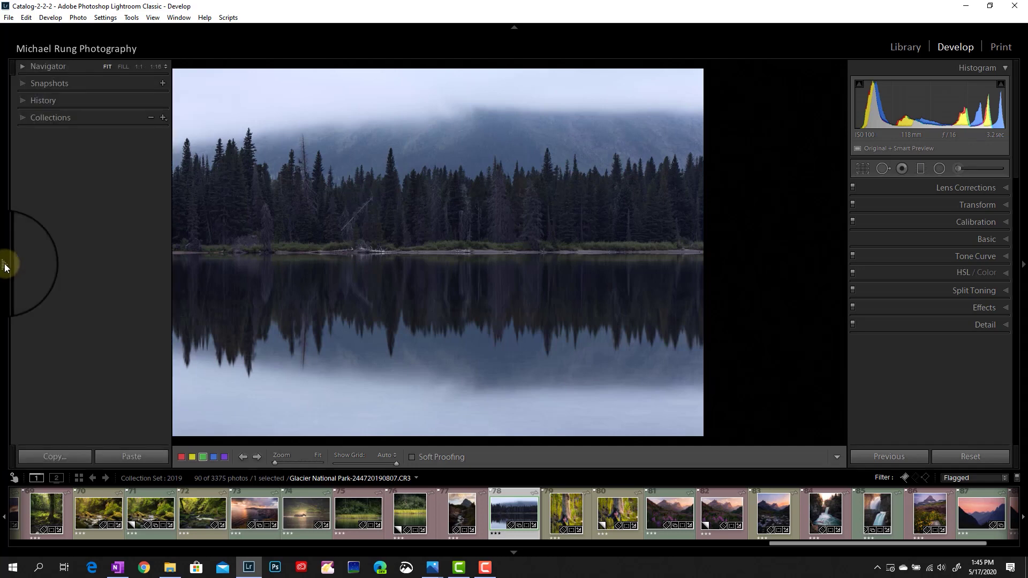
{"action": "left_click", "coordinate": [264, 253]}
{"action": "left_click", "coordinate": [6, 267]}
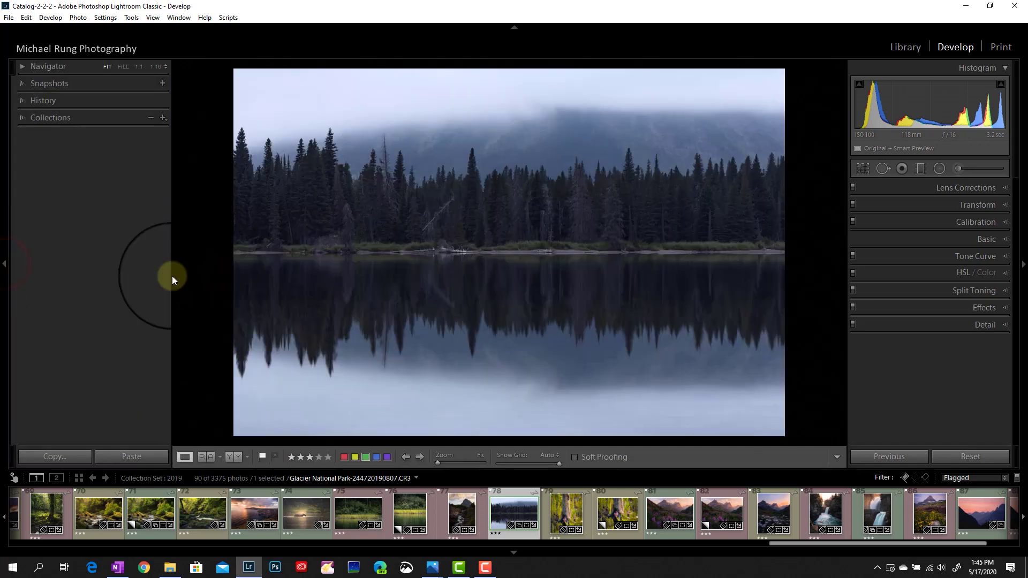
{"action": "left_click", "coordinate": [10, 265]}
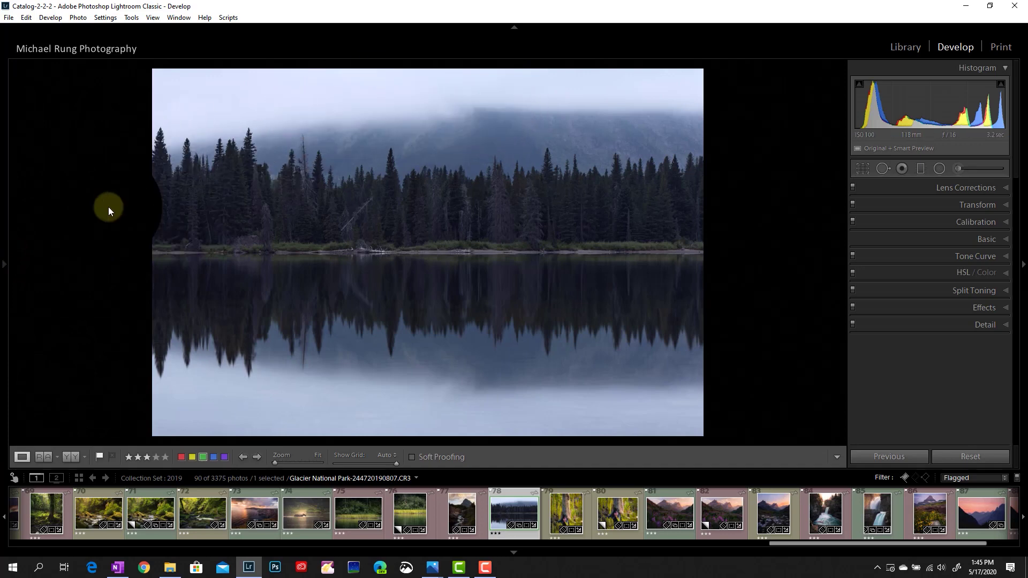
{"action": "left_click", "coordinate": [514, 28]}
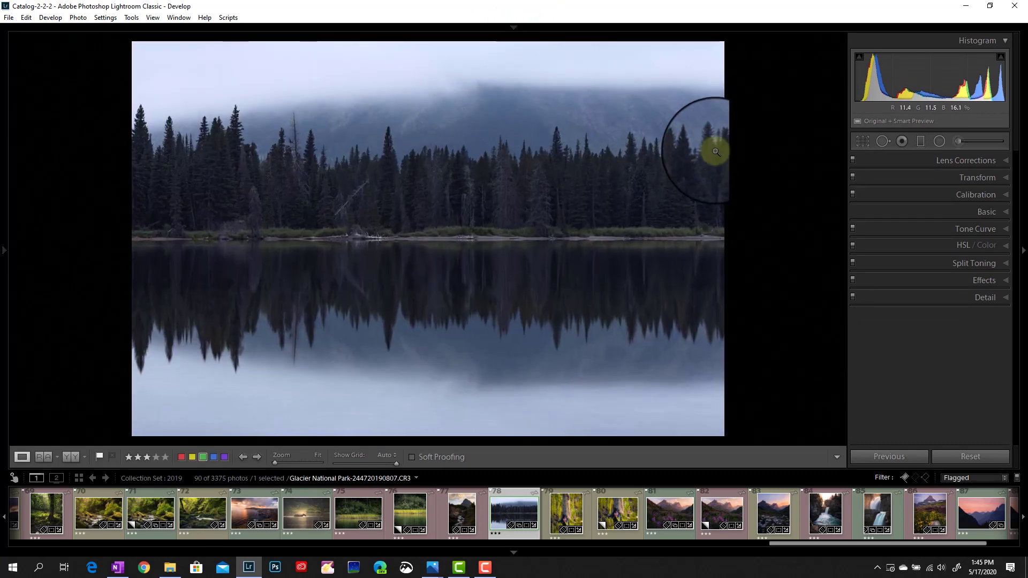
{"action": "left_click", "coordinate": [514, 27]}
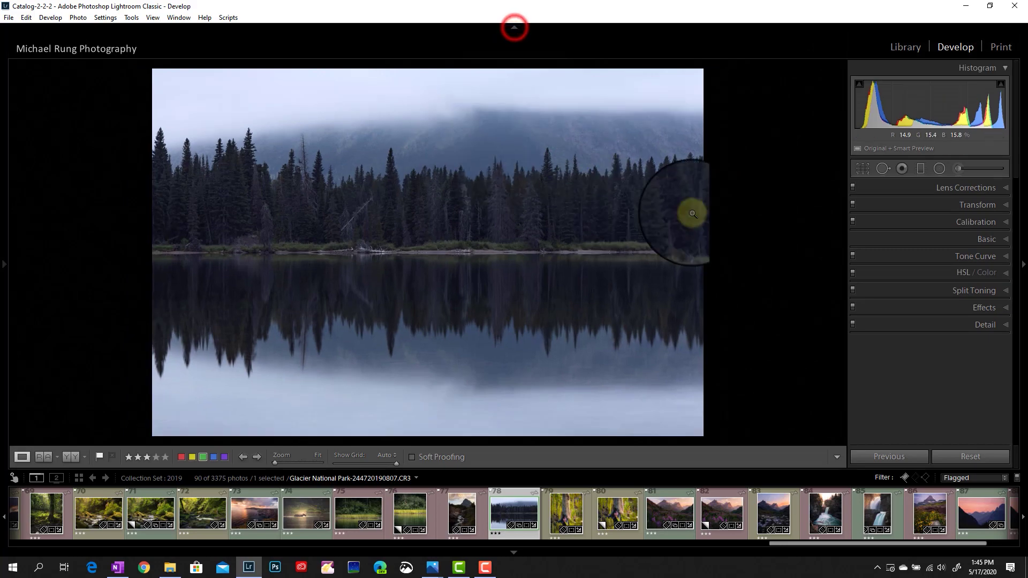
{"action": "left_click", "coordinate": [515, 552]}
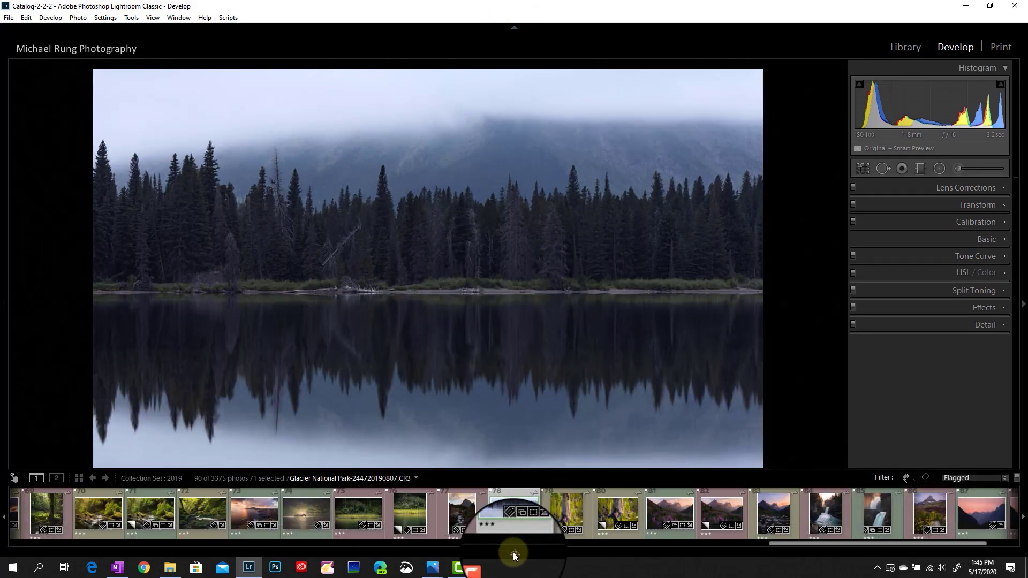
{"action": "left_click", "coordinate": [513, 552]}
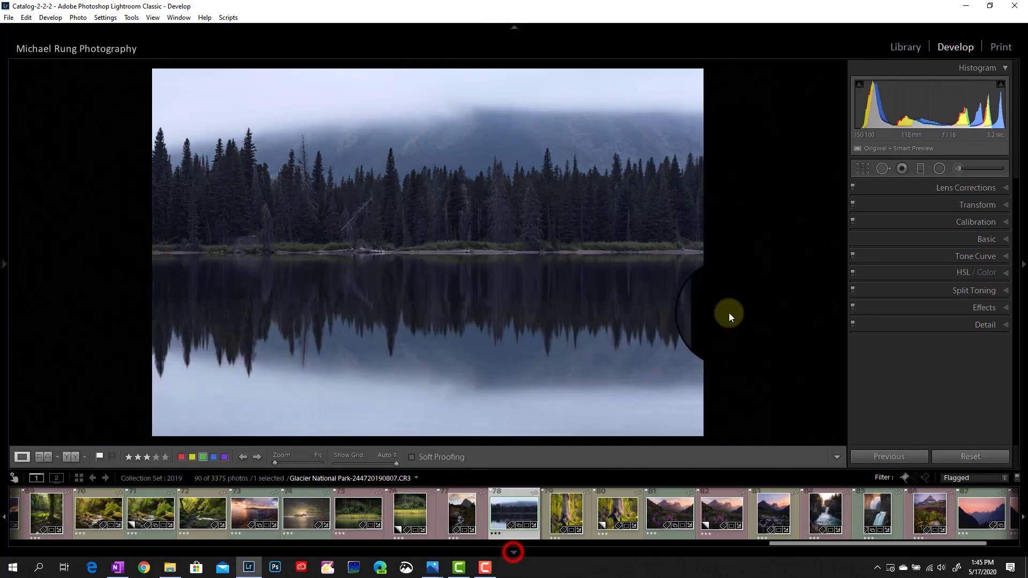
{"action": "left_click", "coordinate": [1024, 265]}
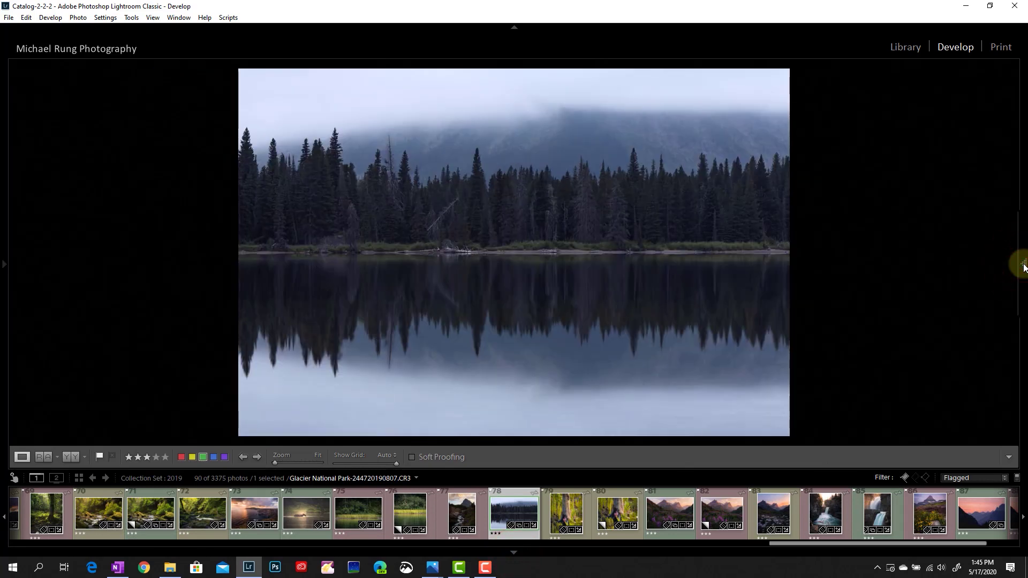
{"action": "left_click", "coordinate": [1024, 265]}
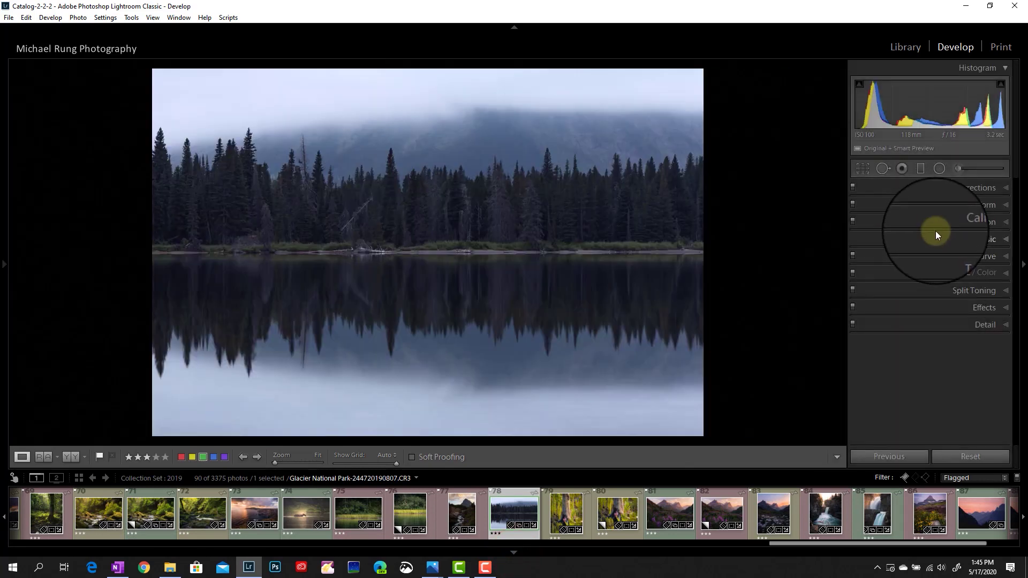